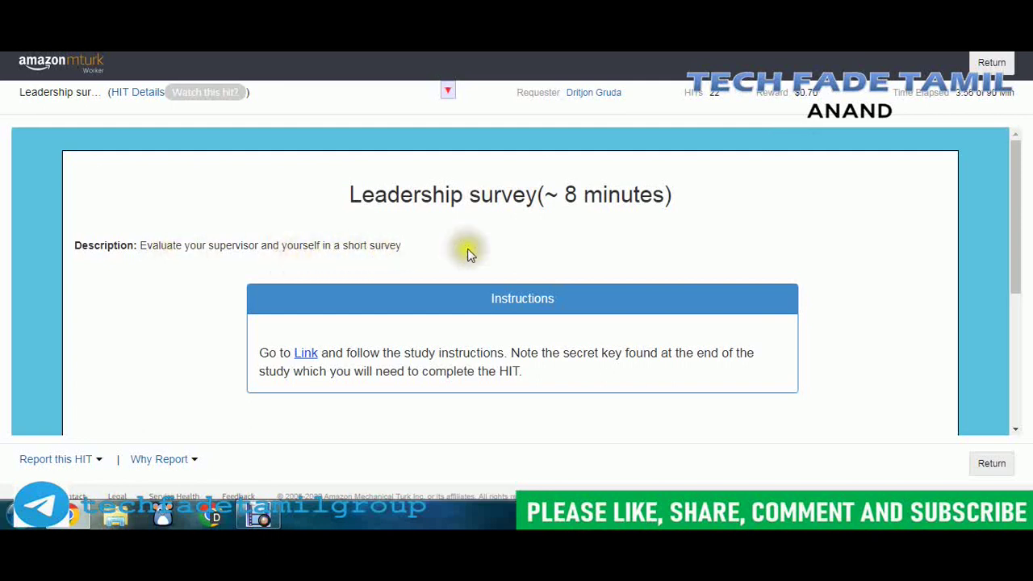
# - Open the survey link from the Leadership survey HIT instructions in an incognito window
pyautogui.scroll(-2, 670, 282)
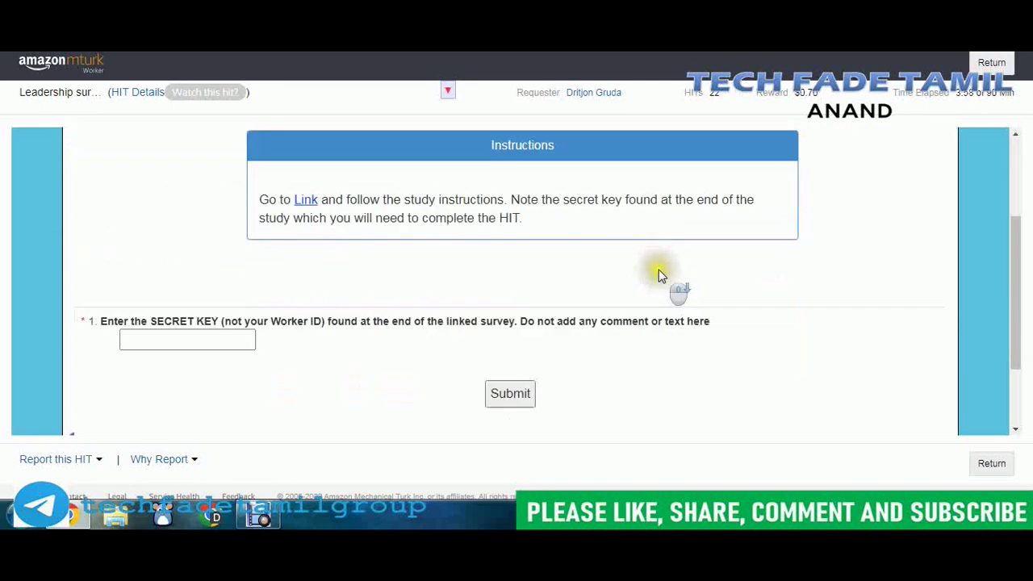
pyautogui.rightClick(313, 206)
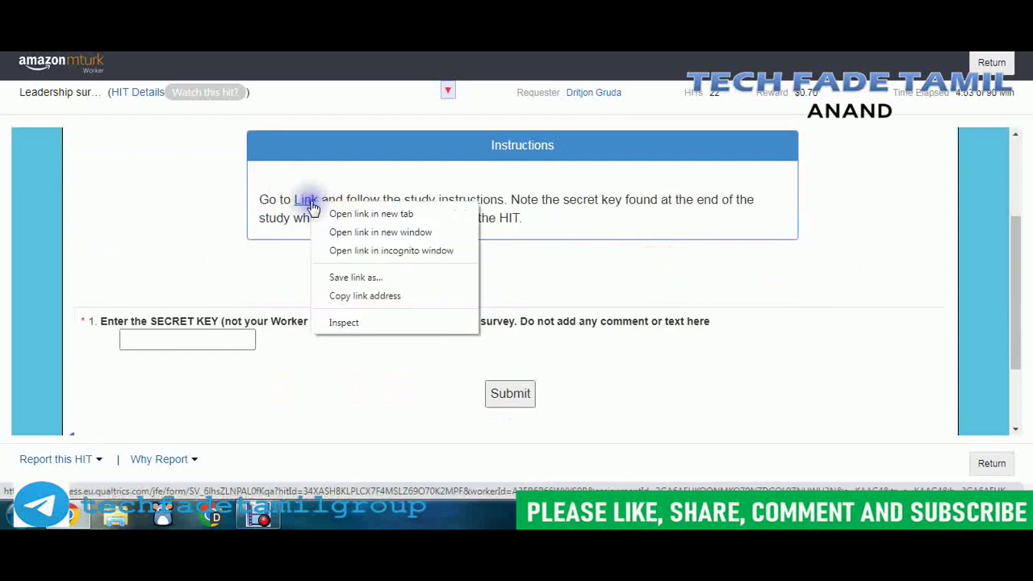
pyautogui.click(403, 251)
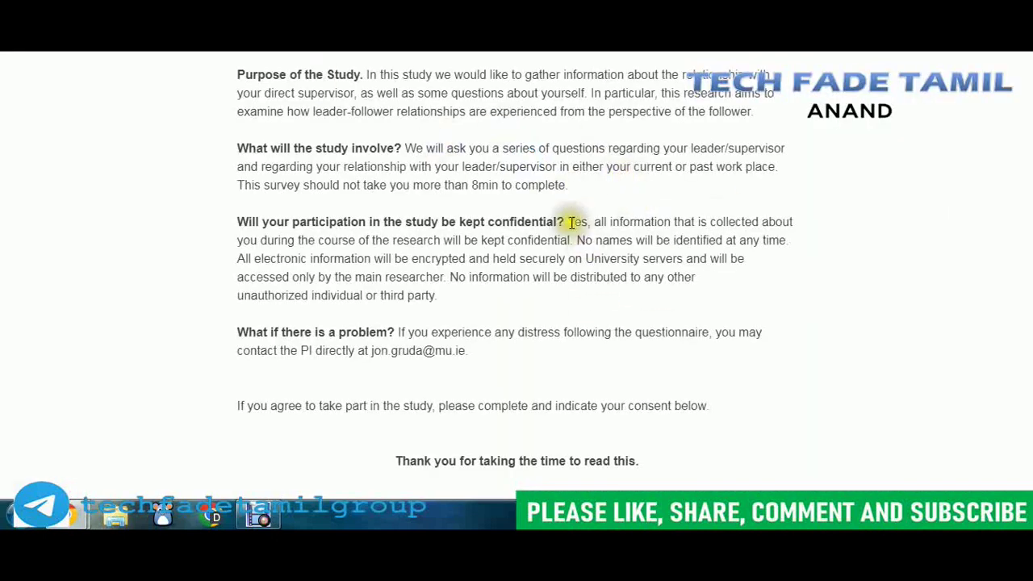
# - Read the consent form, answer Yes to participating, and continue past the supervisor introduction to the first statements page
pyautogui.scroll(-4, 622, 331)
pyautogui.scroll(2, 630, 234)
pyautogui.scroll(-2, 682, 238)
pyautogui.scroll(4, 553, 231)
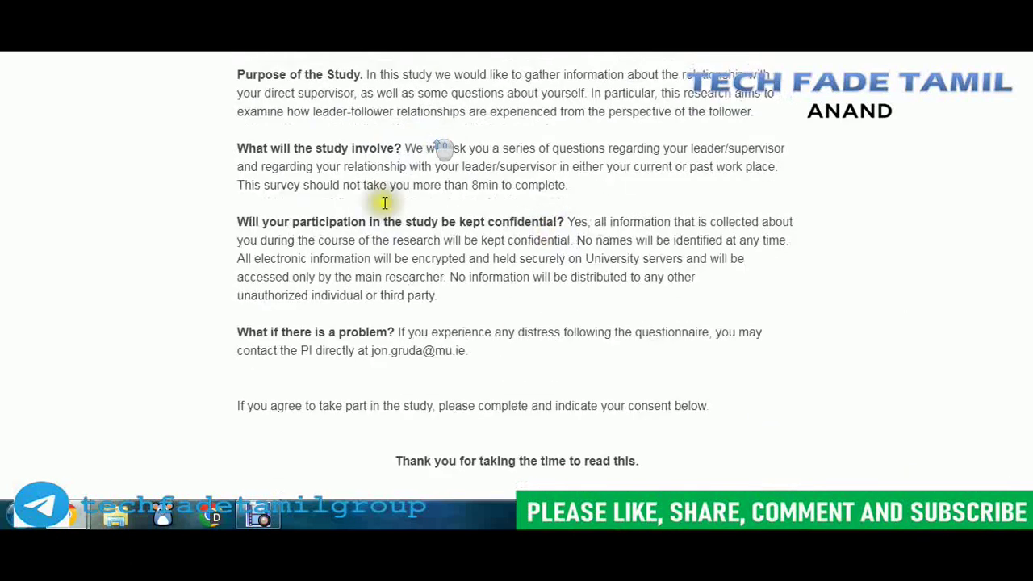
pyautogui.scroll(-3, 743, 346)
pyautogui.click(251, 335)
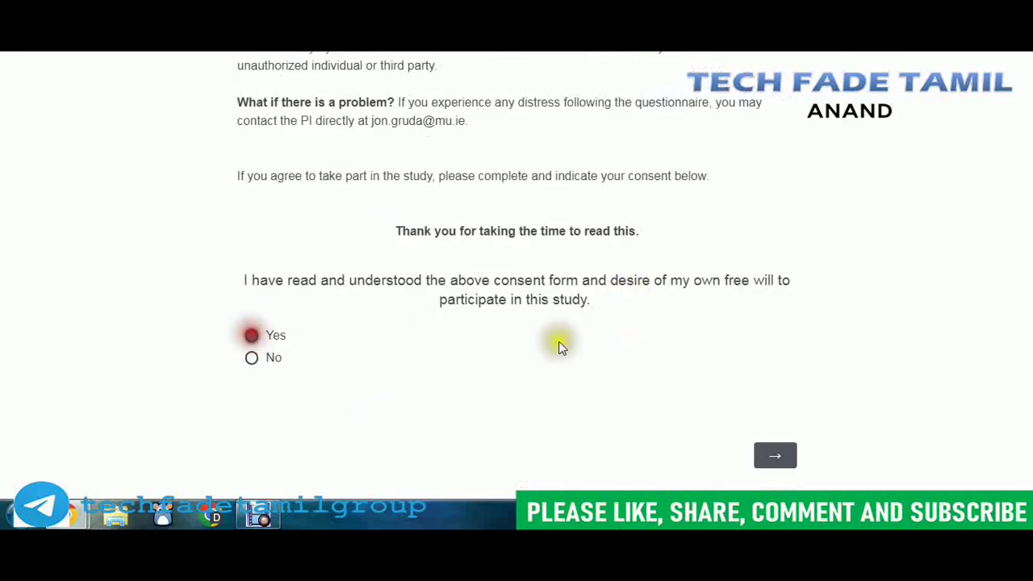
pyautogui.click(798, 456)
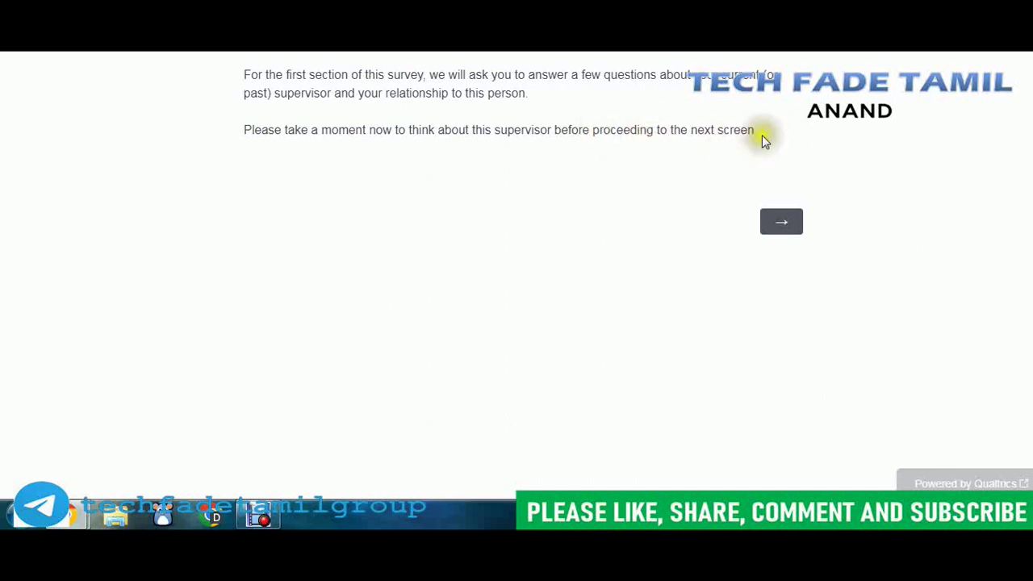
pyautogui.click(788, 230)
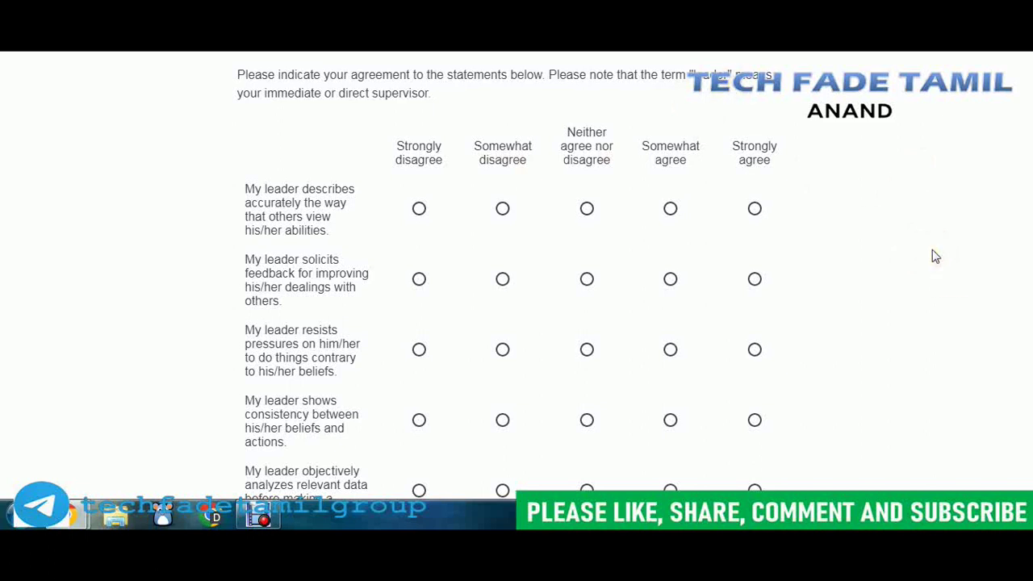
# - Search the statements page for "agree" and check every leader statement for the word
pyautogui.press('Return')
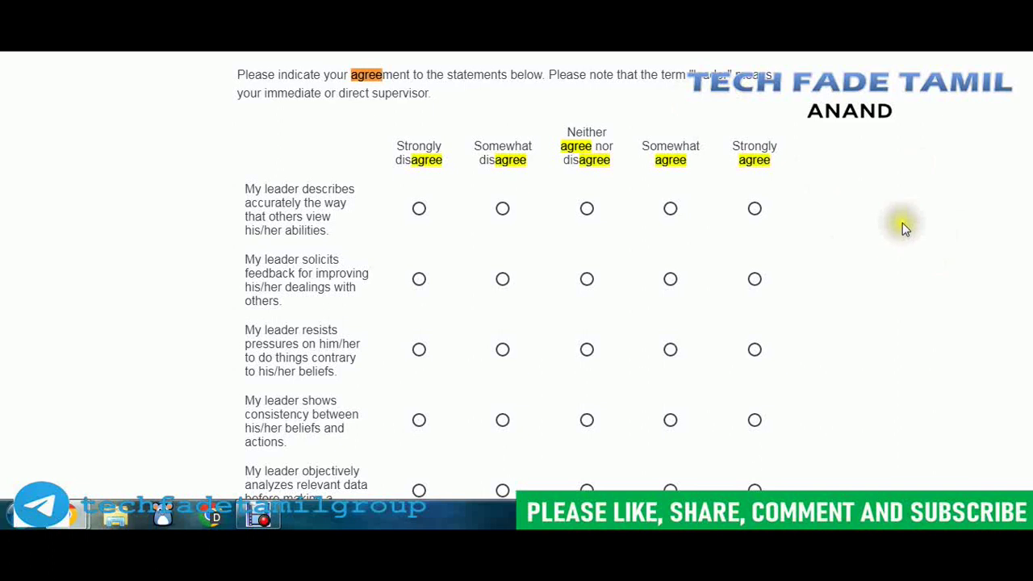
pyautogui.scroll(-8, 904, 229)
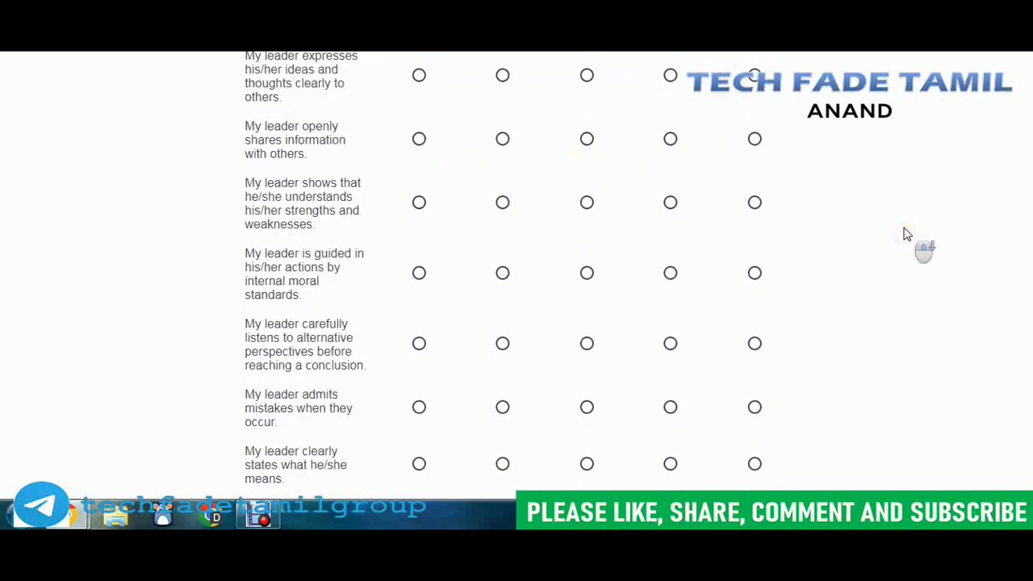
pyautogui.scroll(-3, 302, 272)
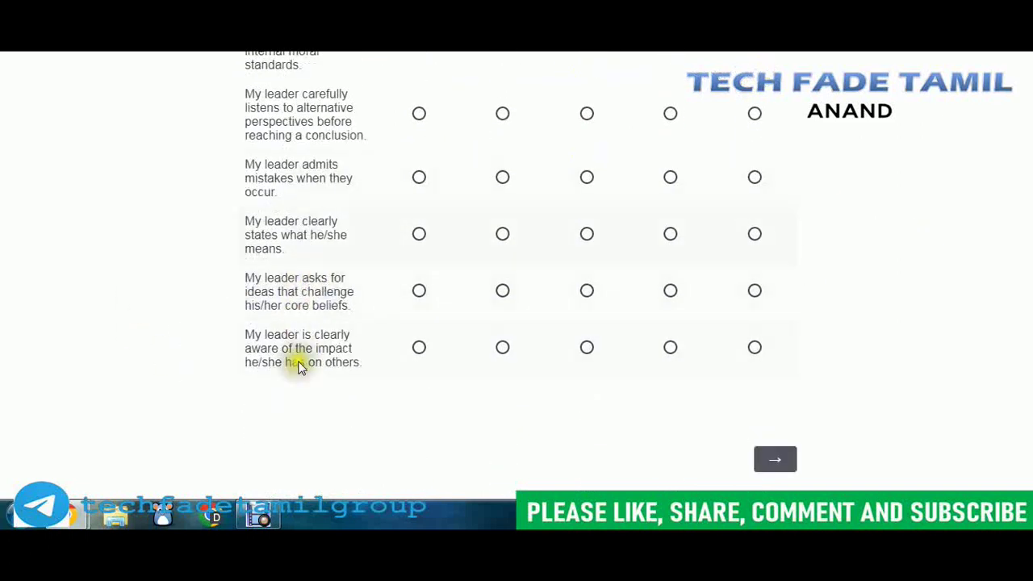
pyautogui.scroll(3, 277, 161)
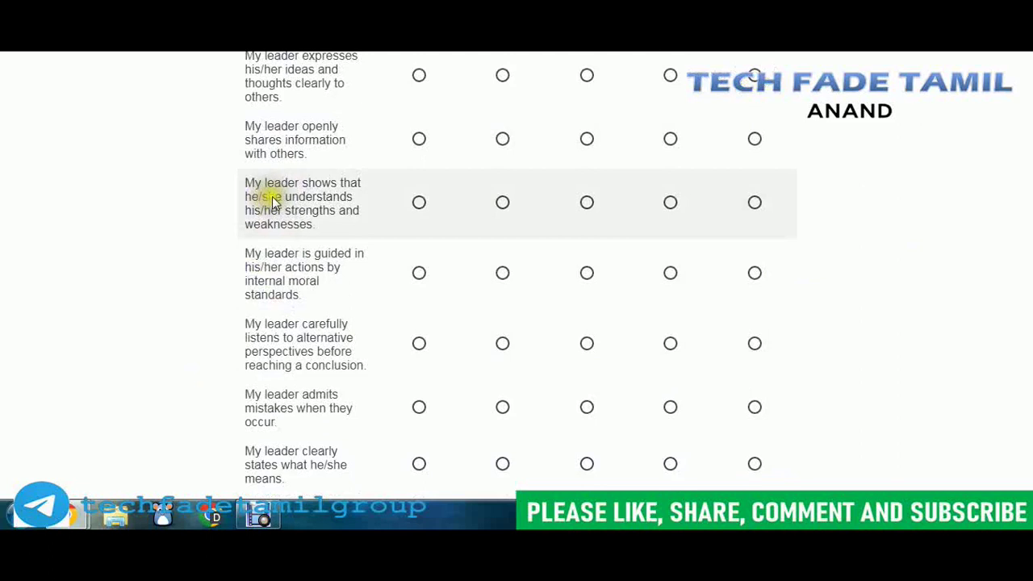
pyautogui.scroll(4, 286, 242)
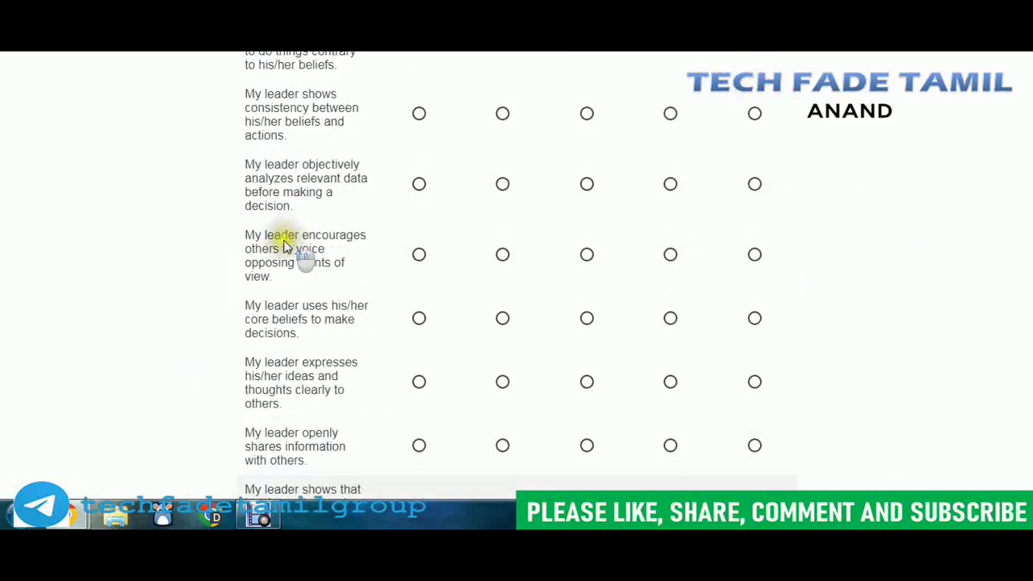
pyautogui.scroll(5, 355, 254)
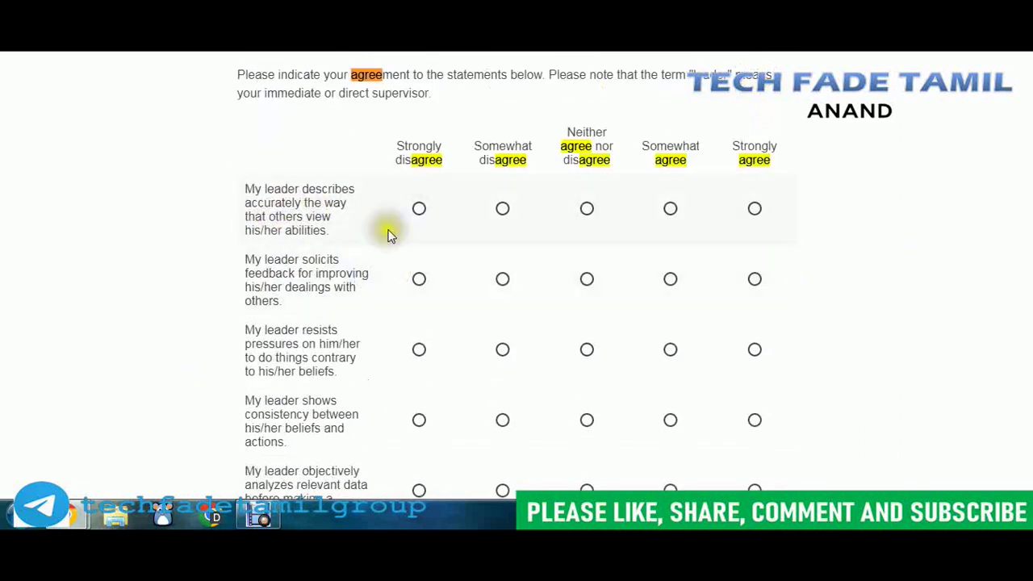
pyautogui.press('Escape')
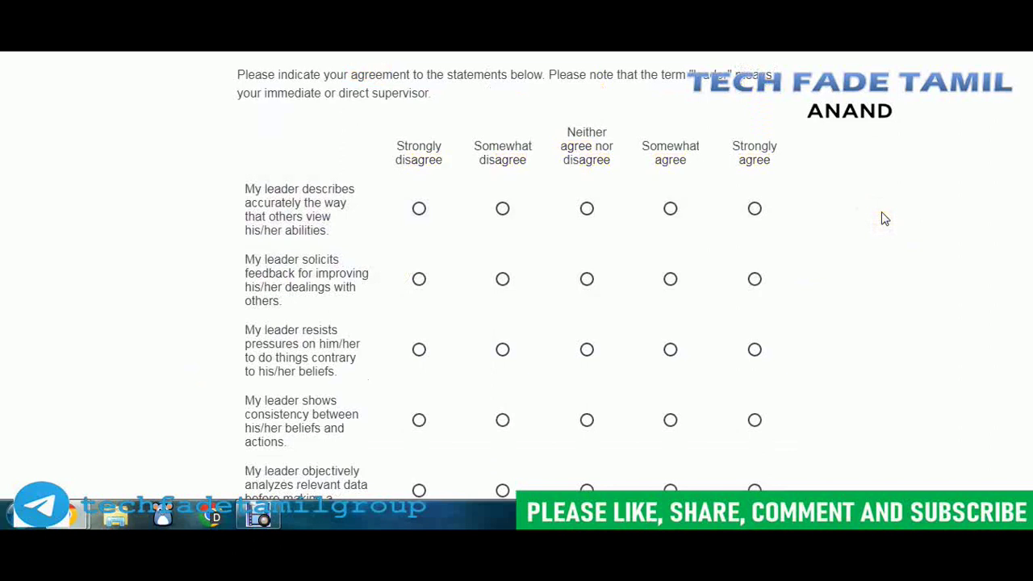
# - Search the statements page for "disagree" and check every leader statement for the word
pyautogui.write('sagree')
pyautogui.scroll(-4, 833, 228)
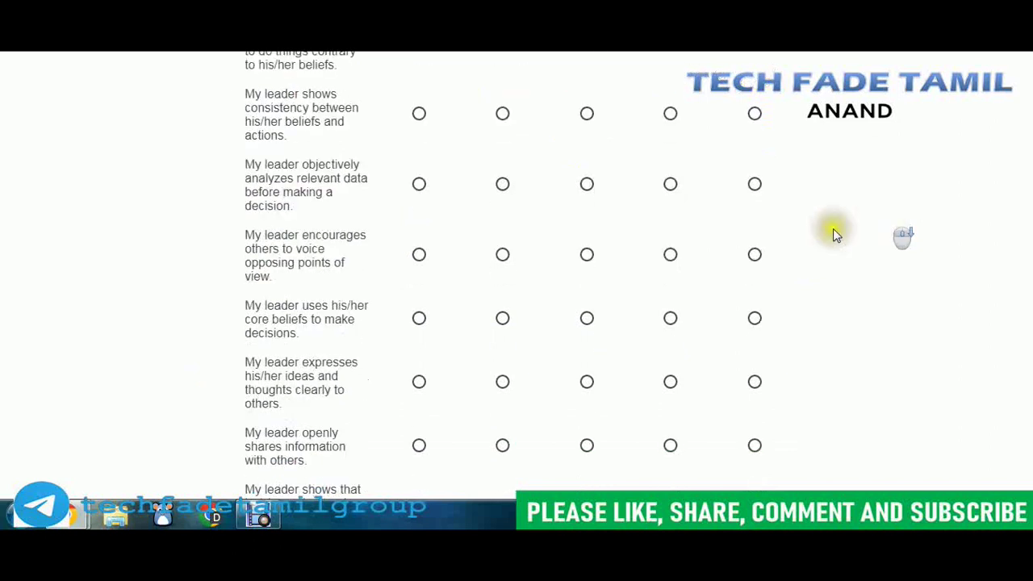
pyautogui.scroll(-4, 266, 242)
pyautogui.scroll(-3, 283, 341)
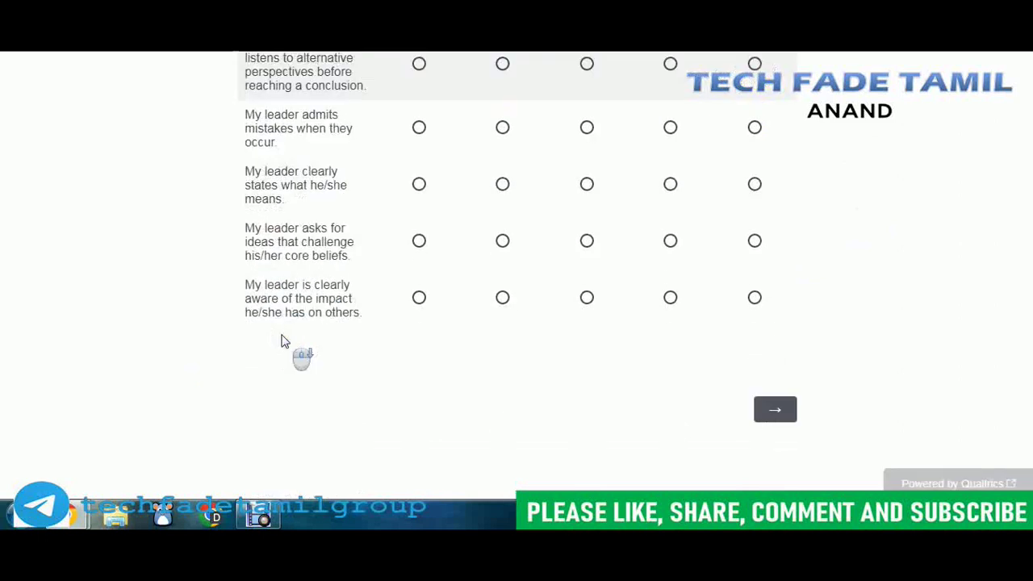
pyautogui.scroll(3, 766, 334)
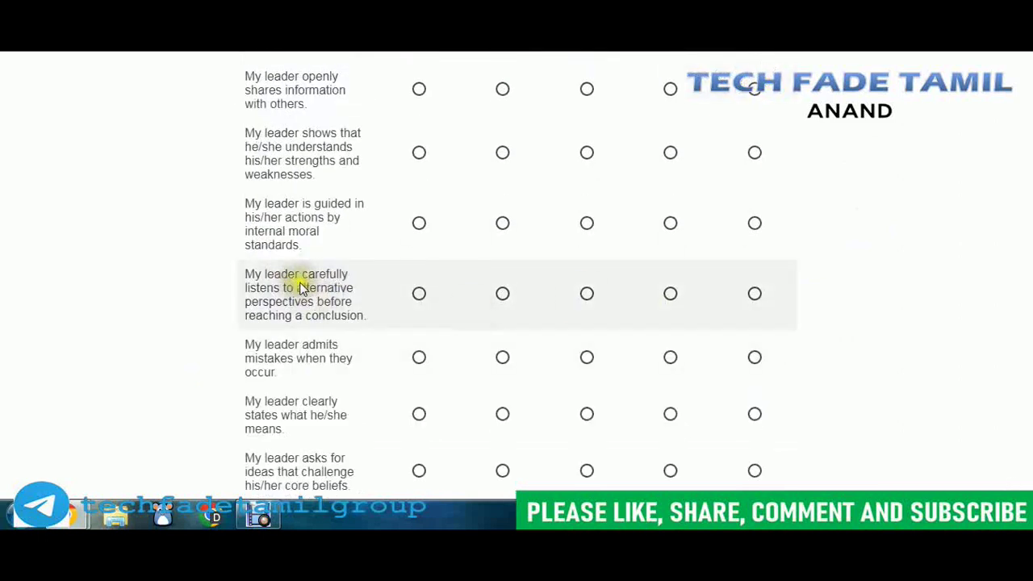
pyautogui.scroll(3, 815, 284)
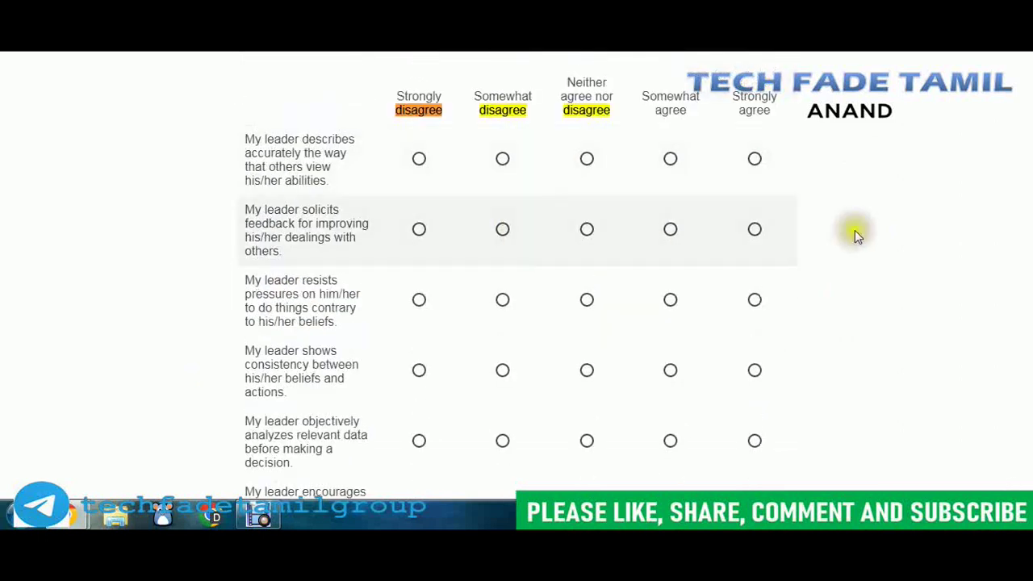
pyautogui.scroll(1, 855, 234)
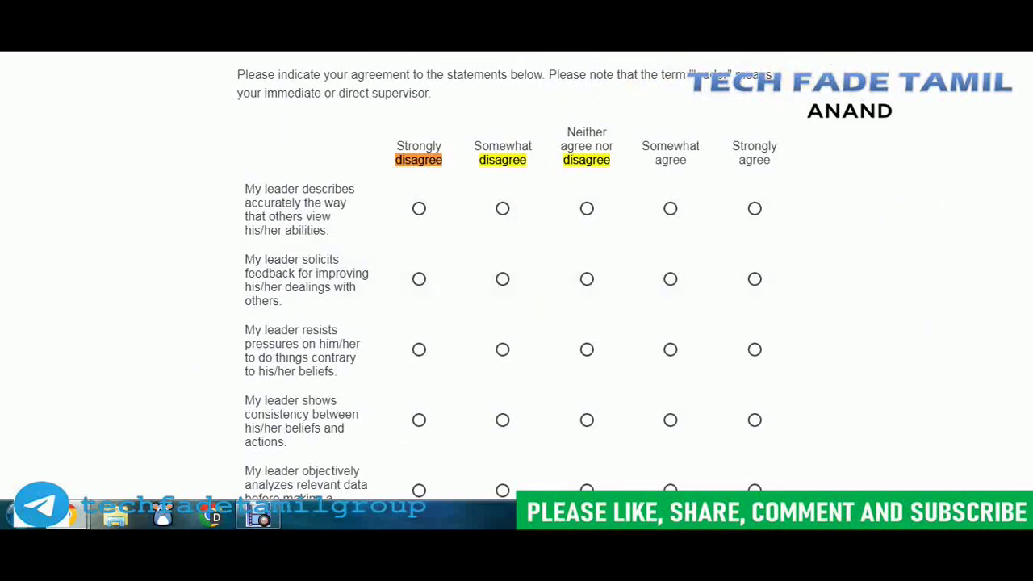
pyautogui.press('Escape')
pyautogui.click(945, 233)
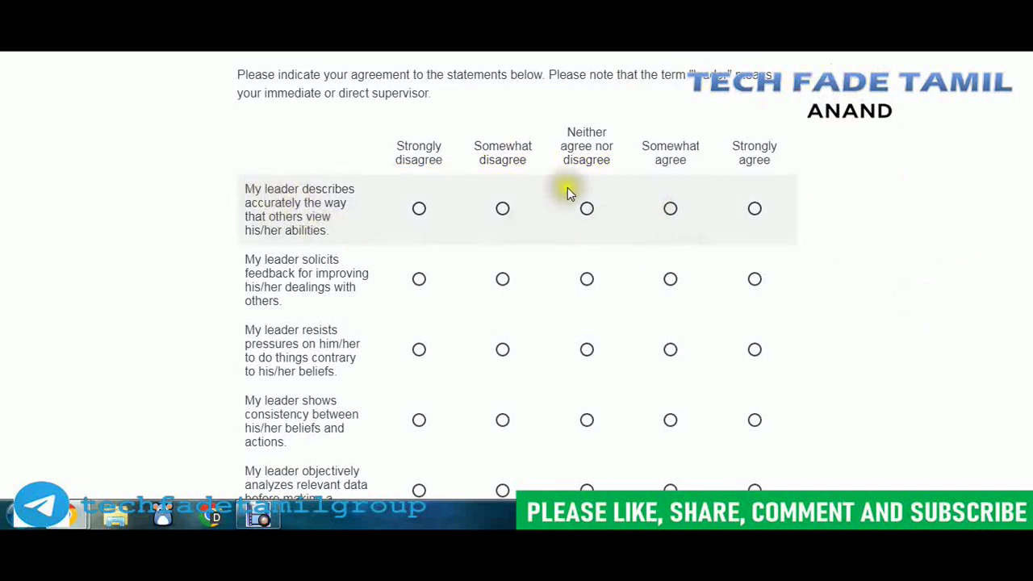
# - Rate the first five leader statements in order: Somewhat agree, Strongly agree, Neither agree nor disagree, Somewhat agree, Somewhat agree
pyautogui.click(669, 210)
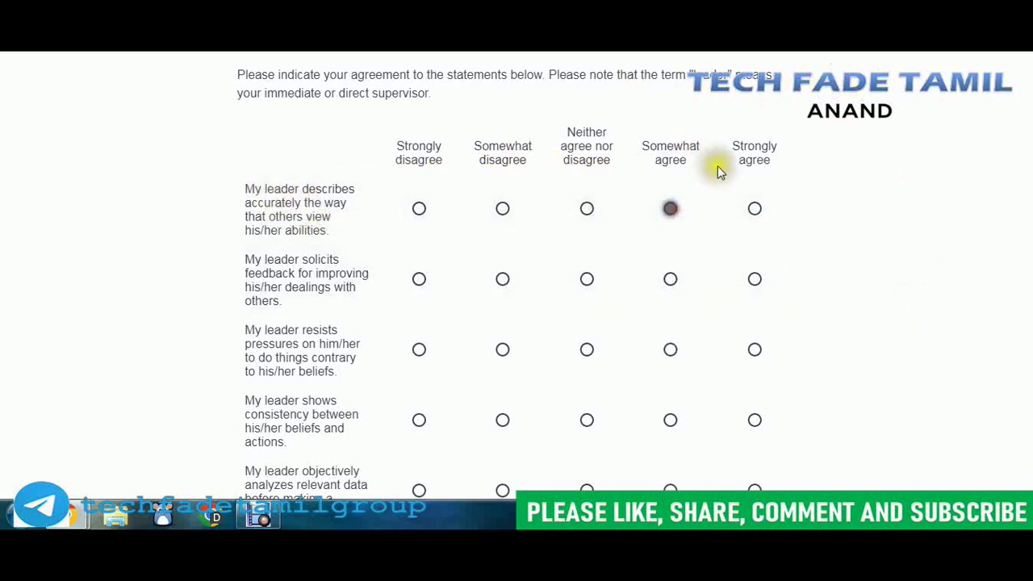
pyautogui.click(755, 280)
pyautogui.scroll(-2, 761, 283)
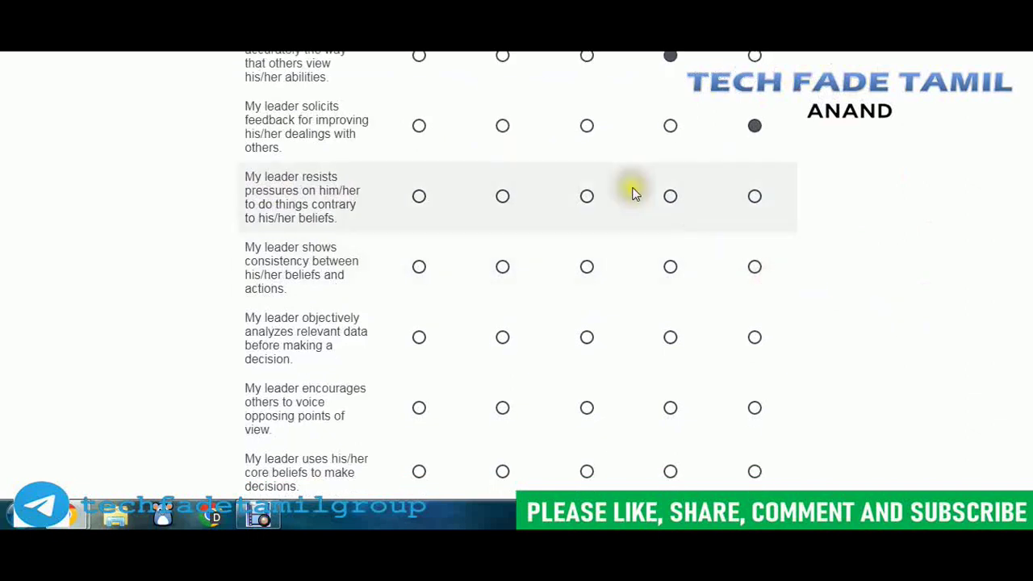
pyautogui.click(587, 198)
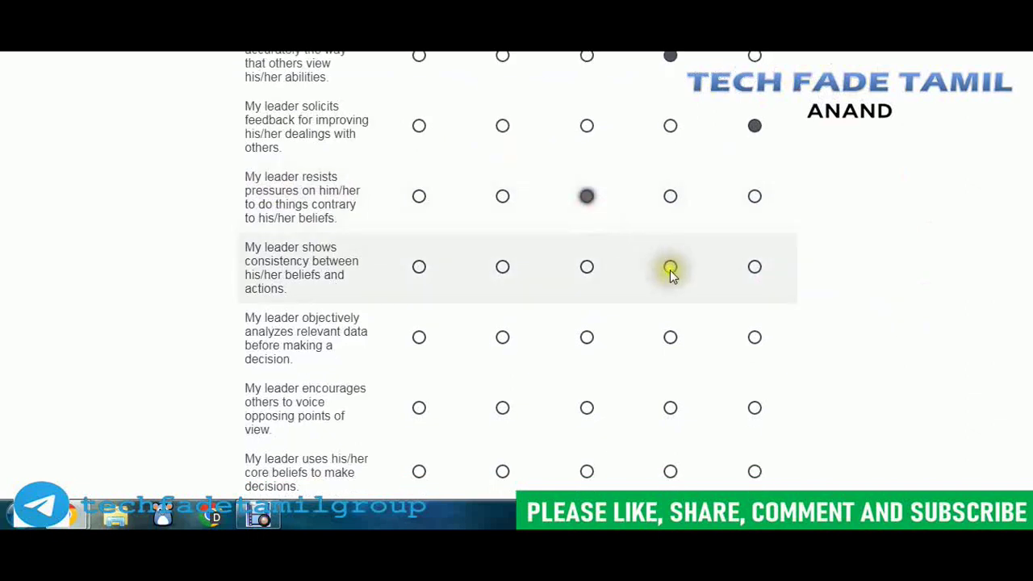
pyautogui.click(671, 338)
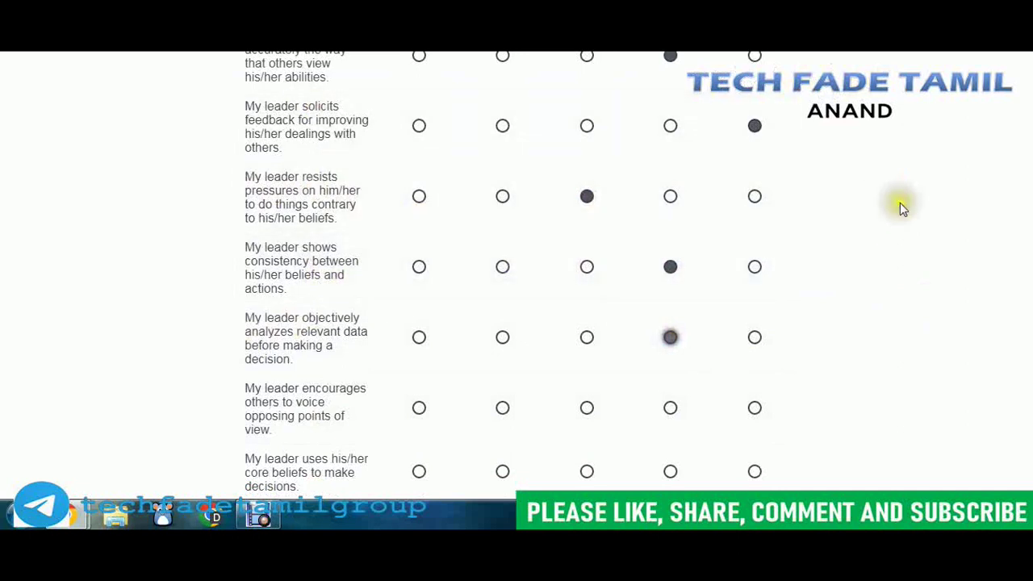
# - Rate leader statements six to eleven: Neither agree nor disagree, Strongly agree, Somewhat agree, Somewhat agree, Neither agree nor disagree, Somewhat agree
pyautogui.scroll(-3, 903, 208)
pyautogui.click(752, 245)
pyautogui.click(671, 307)
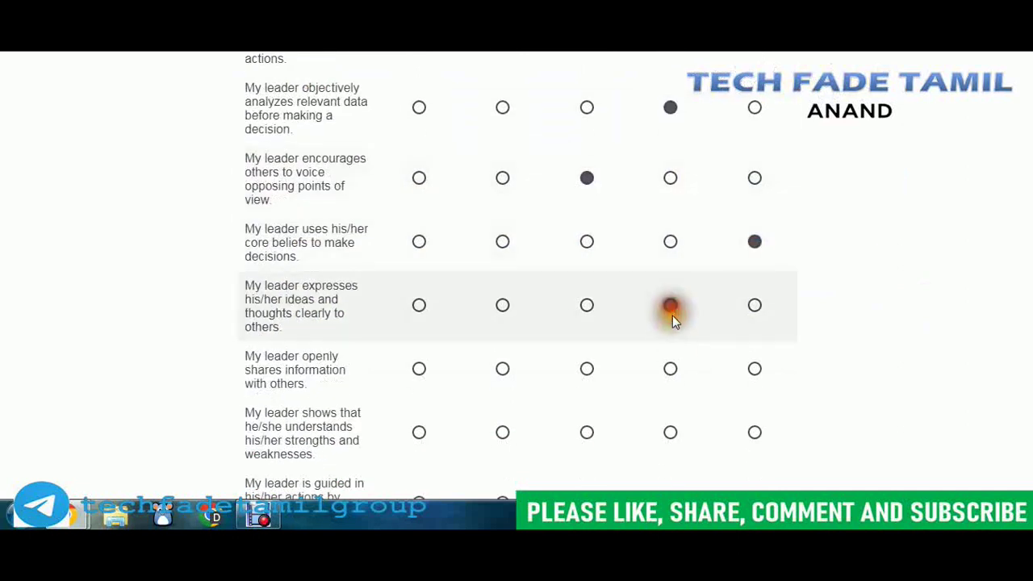
pyautogui.click(671, 369)
pyautogui.scroll(-2, 847, 293)
pyautogui.click(587, 279)
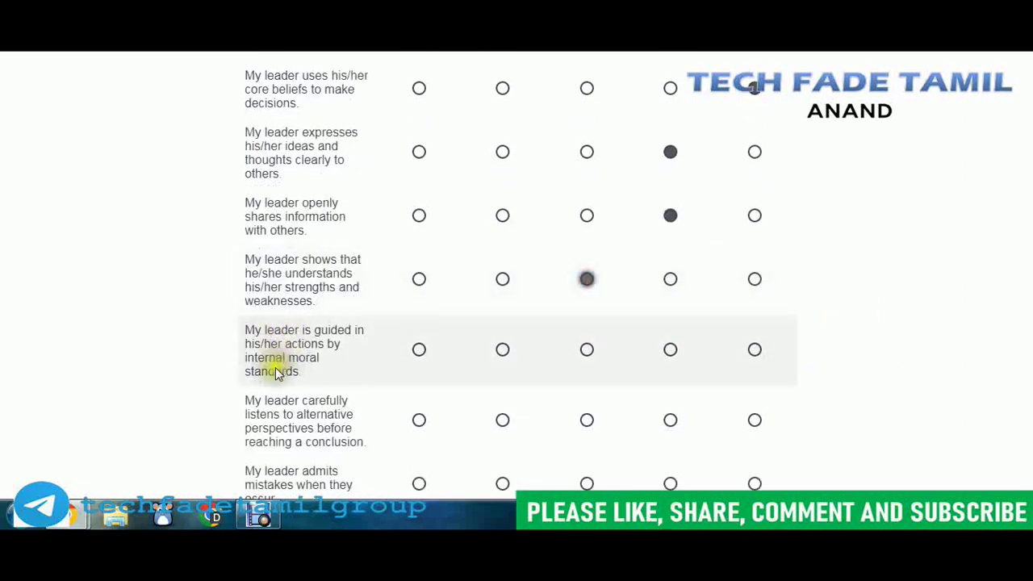
pyautogui.click(670, 350)
# - Rate the last five statements Somewhat agree, Neither agree nor disagree, Strongly agree, Somewhat agree, Somewhat agree, and continue to the next page
pyautogui.scroll(-2, 686, 280)
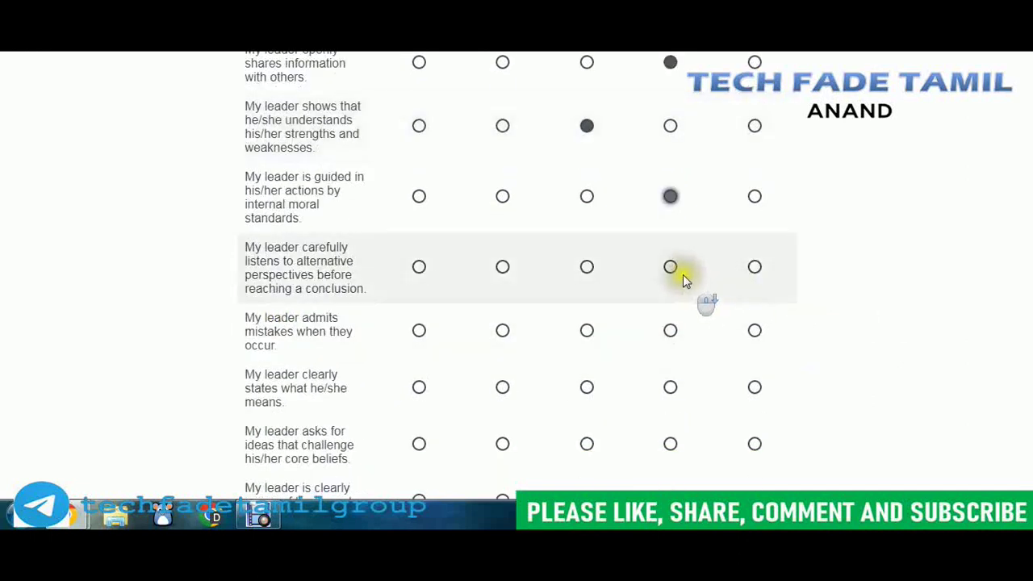
pyautogui.click(587, 331)
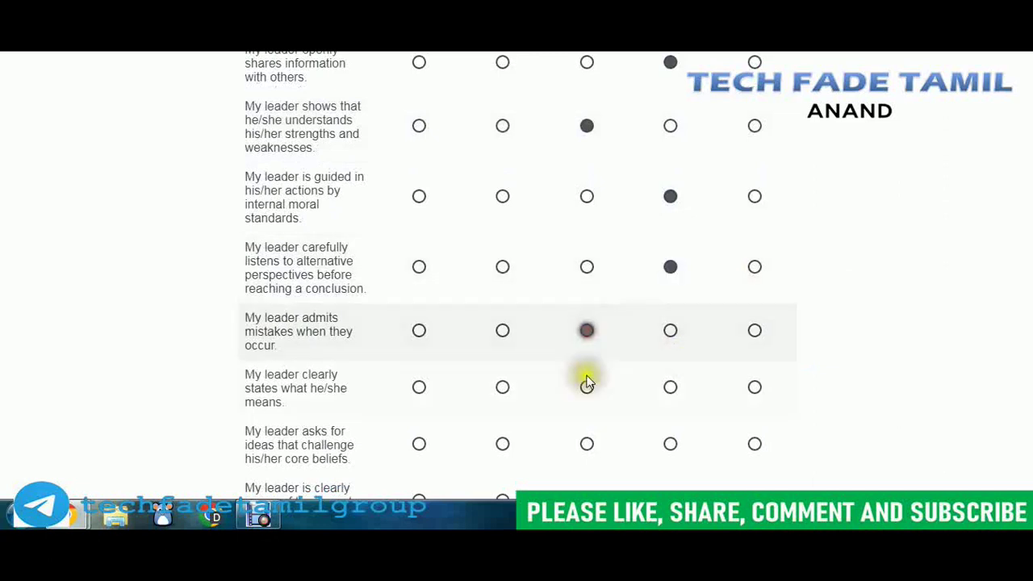
pyautogui.click(753, 389)
pyautogui.scroll(-2, 711, 303)
pyautogui.click(670, 291)
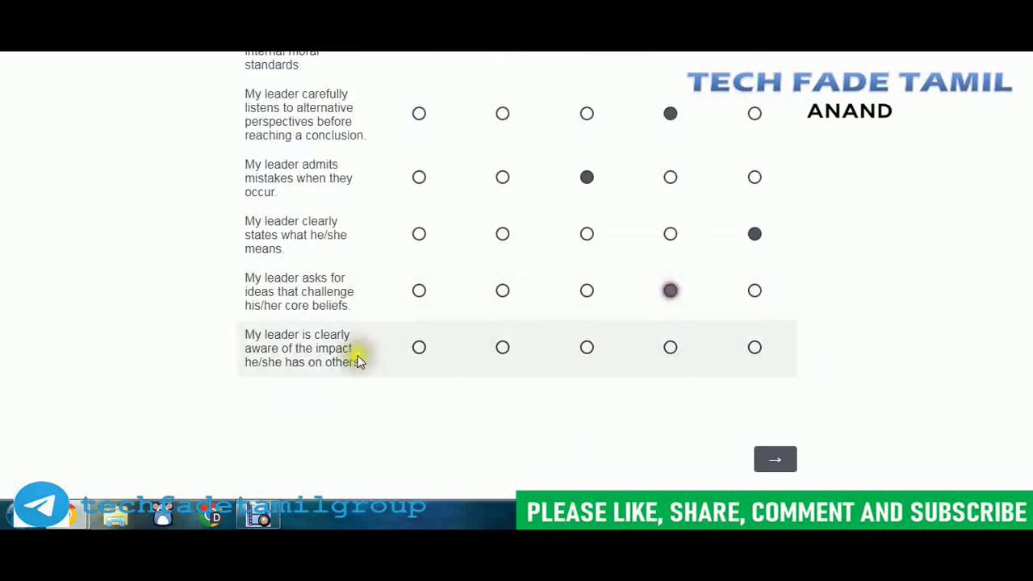
pyautogui.click(670, 348)
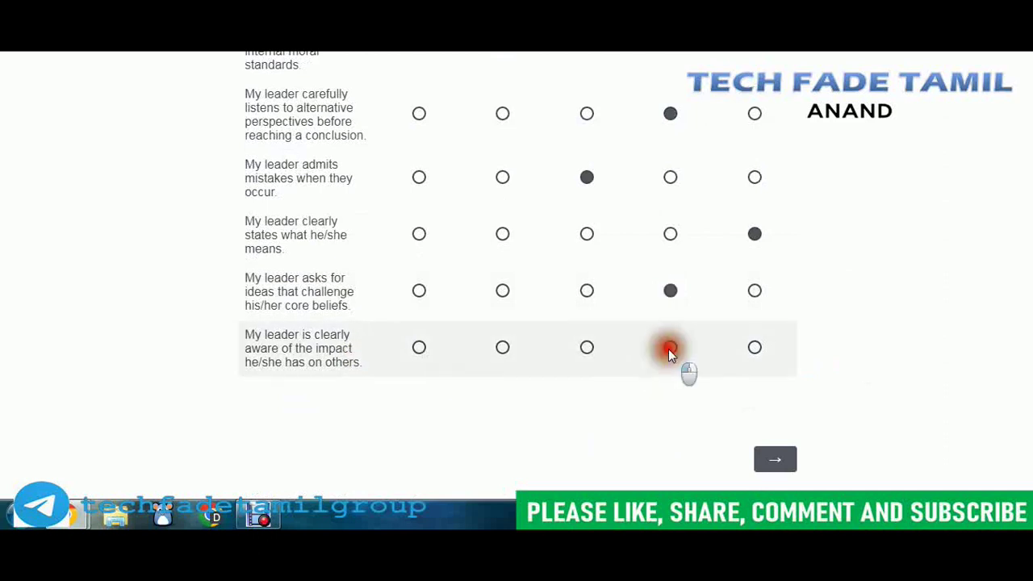
pyautogui.click(785, 459)
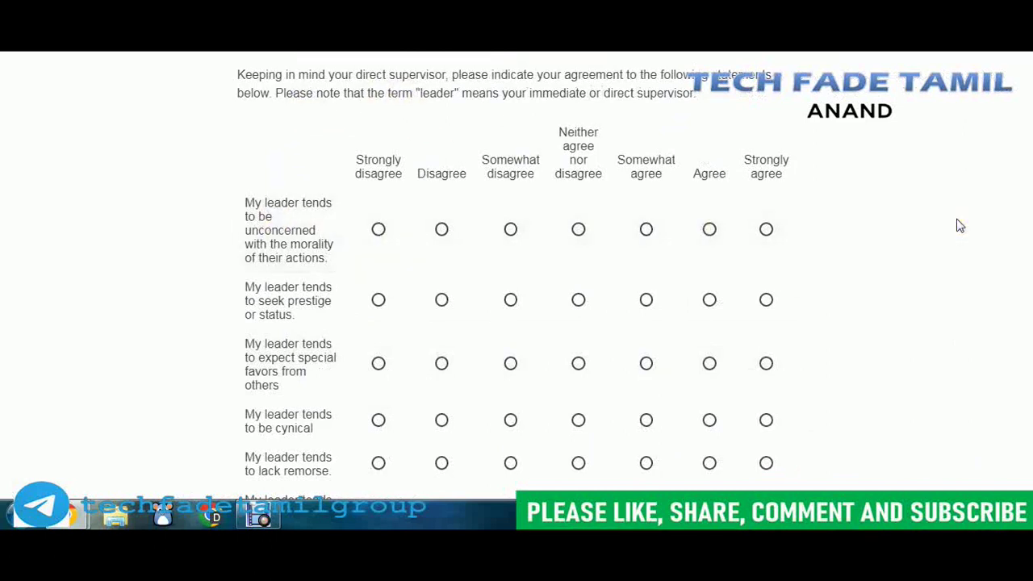
# - Search the seven-point leader statements page for "agree" and check all statements for the word
pyautogui.write('agree')
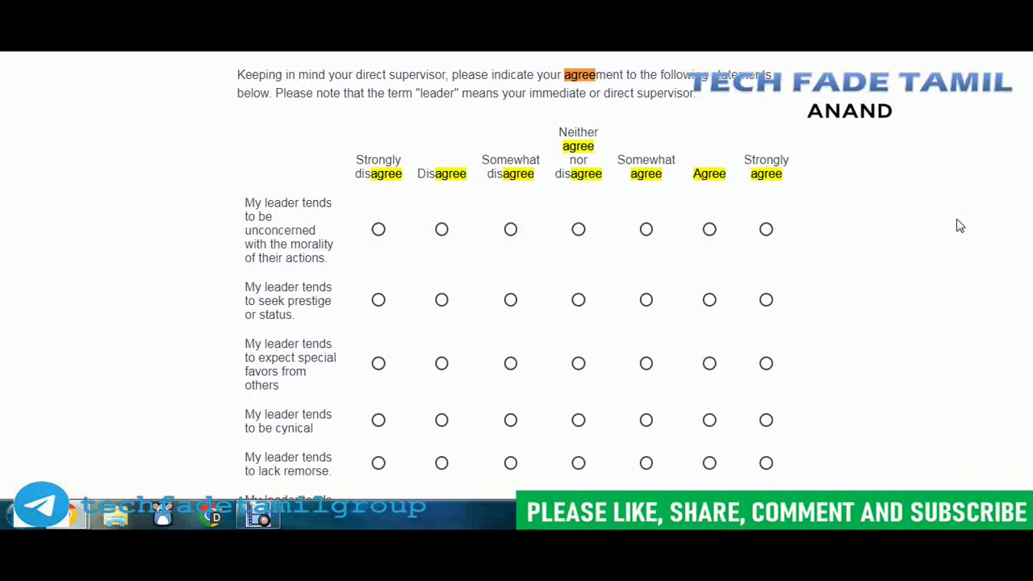
pyautogui.scroll(-8, 991, 184)
pyautogui.scroll(2, 382, 293)
pyautogui.scroll(5, 339, 273)
pyautogui.press('Escape')
# - Search the seven-point leader statements page for "disagree" and check all statements for the word
pyautogui.hotkey('ctrl', 'f')
pyautogui.write('disagre')
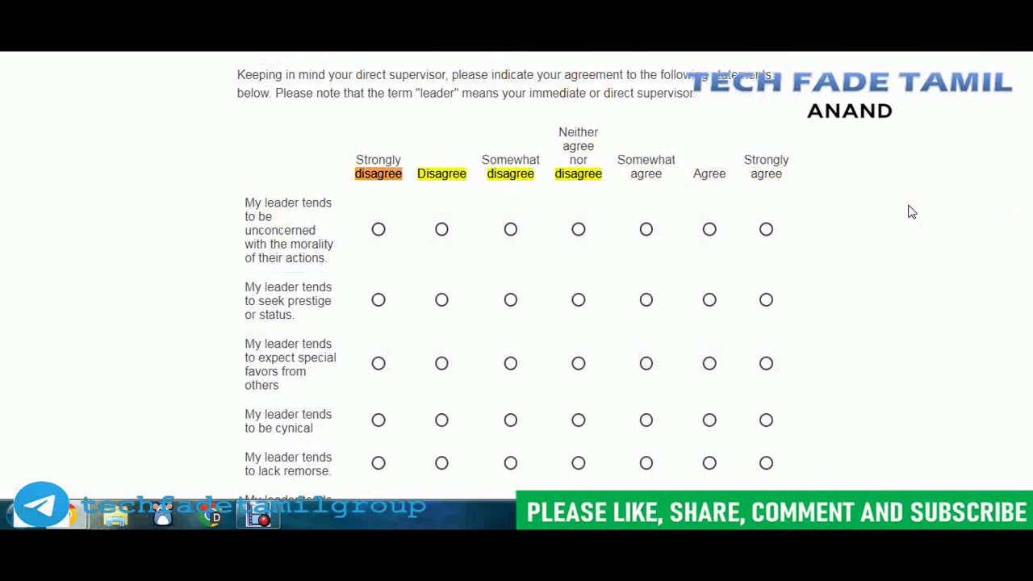
pyautogui.scroll(-7, 912, 213)
pyautogui.scroll(7, 900, 211)
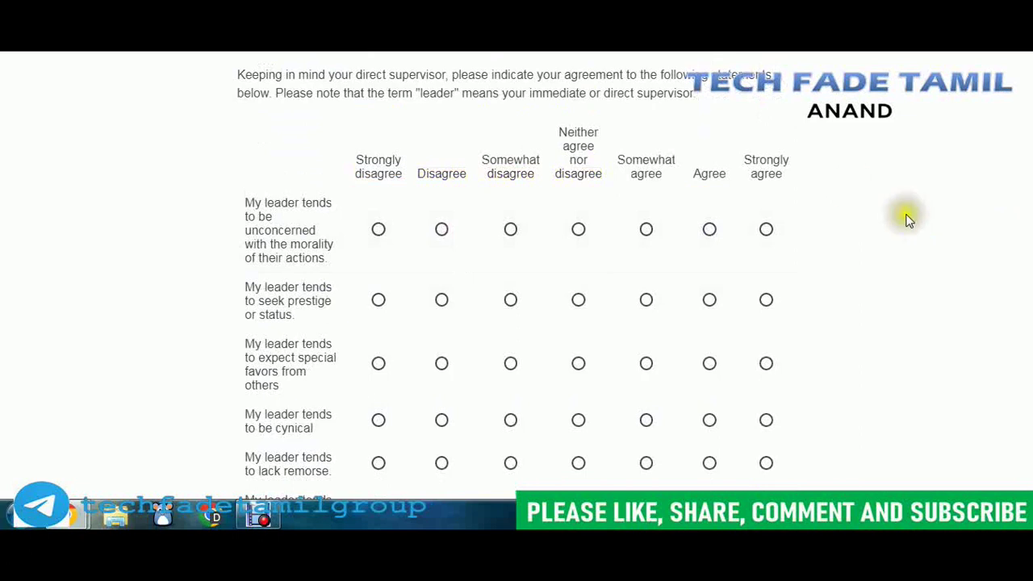
# - Rate the first seven leader statements Agree, Strongly agree, Somewhat agree, Agree, Neither agree nor disagree, Somewhat agree, Somewhat agree
pyautogui.click(707, 231)
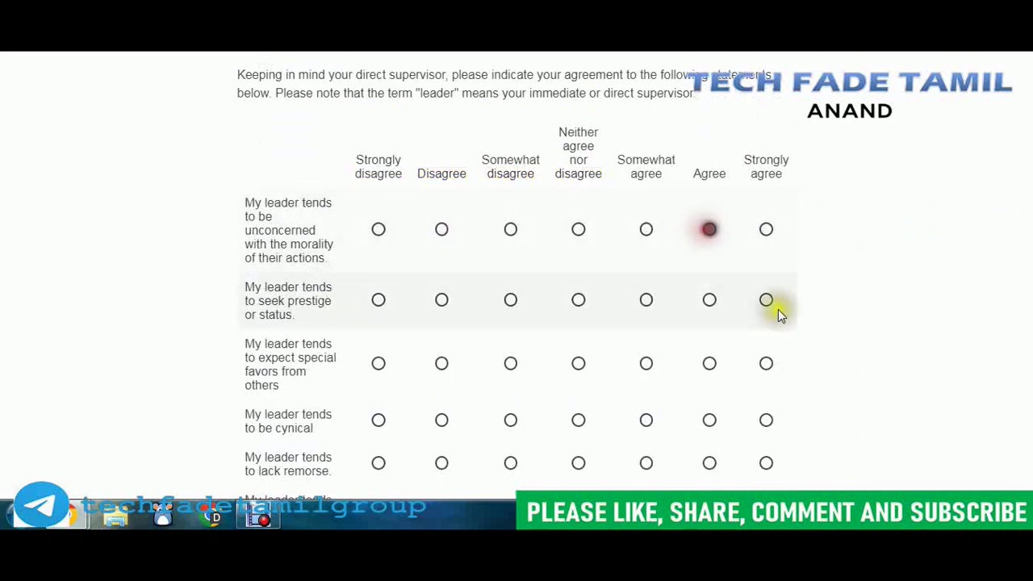
pyautogui.click(771, 301)
pyautogui.click(646, 364)
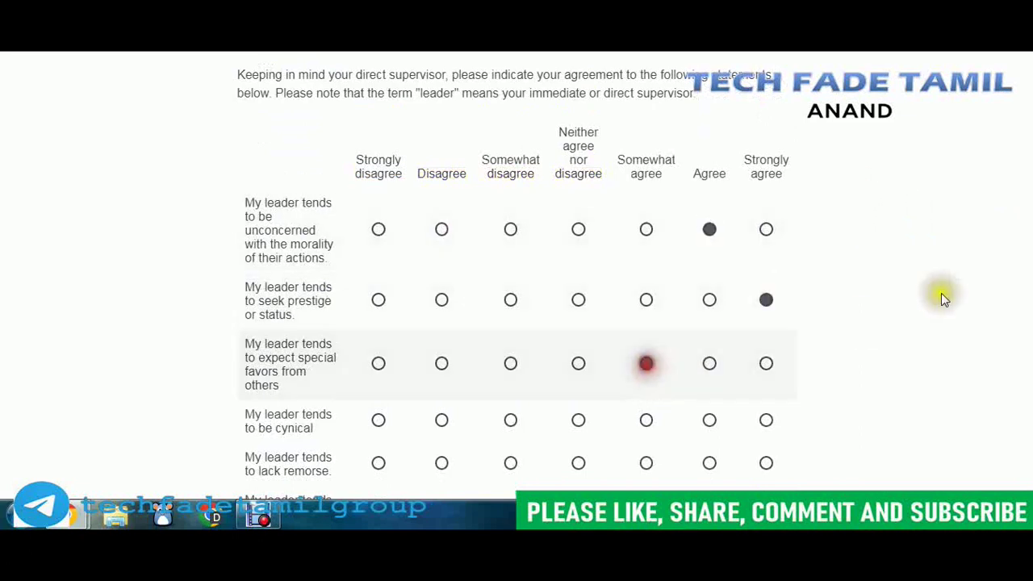
pyautogui.scroll(-2, 683, 263)
pyautogui.click(709, 266)
pyautogui.click(578, 315)
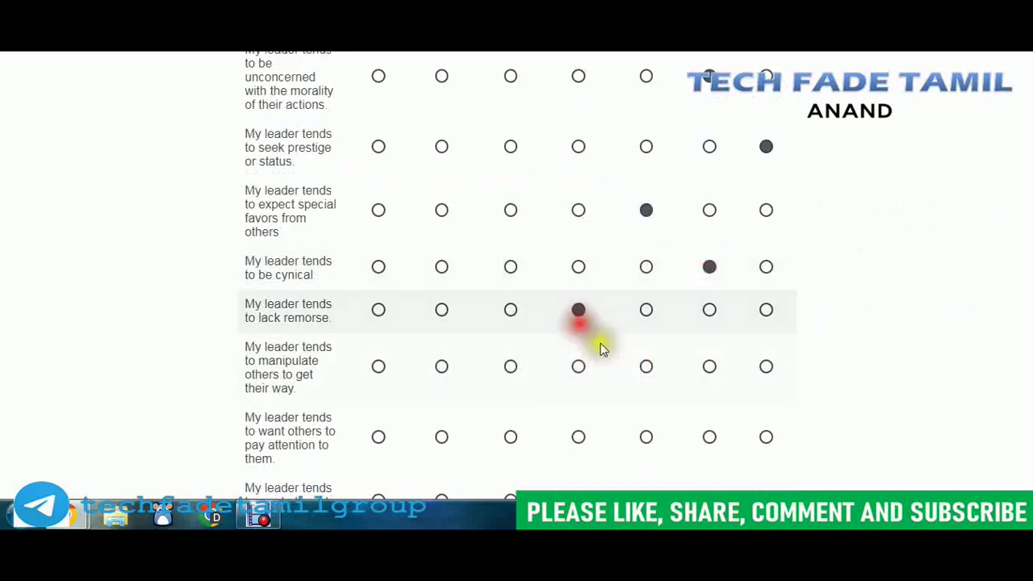
pyautogui.click(647, 366)
pyautogui.click(645, 432)
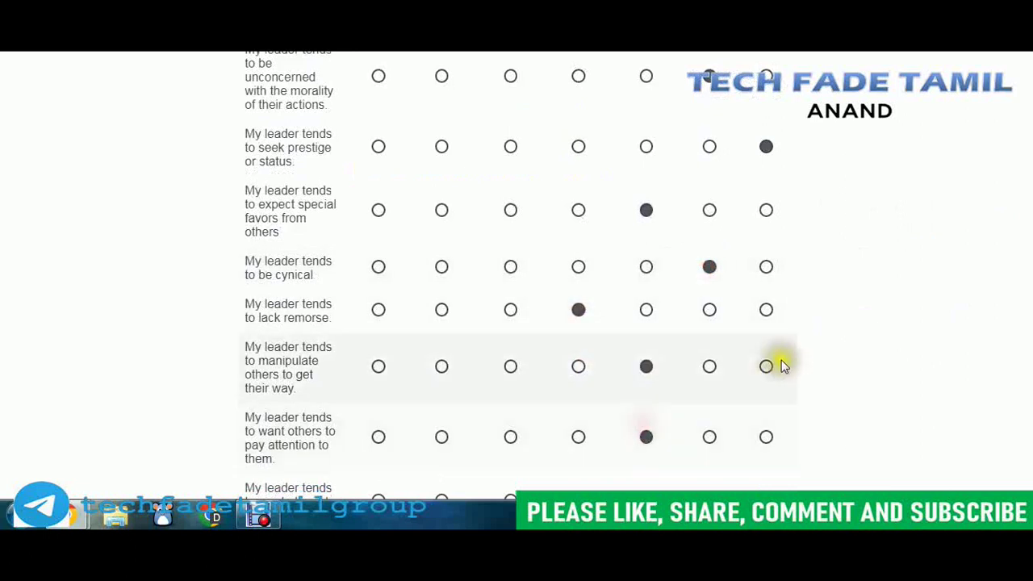
# - Rate the last five leader statements, from wanting admiration to exploiting others, Neither agree nor disagree, Strongly agree, Agree, Agree, Somewhat agree
pyautogui.scroll(-3, 780, 363)
pyautogui.click(577, 271)
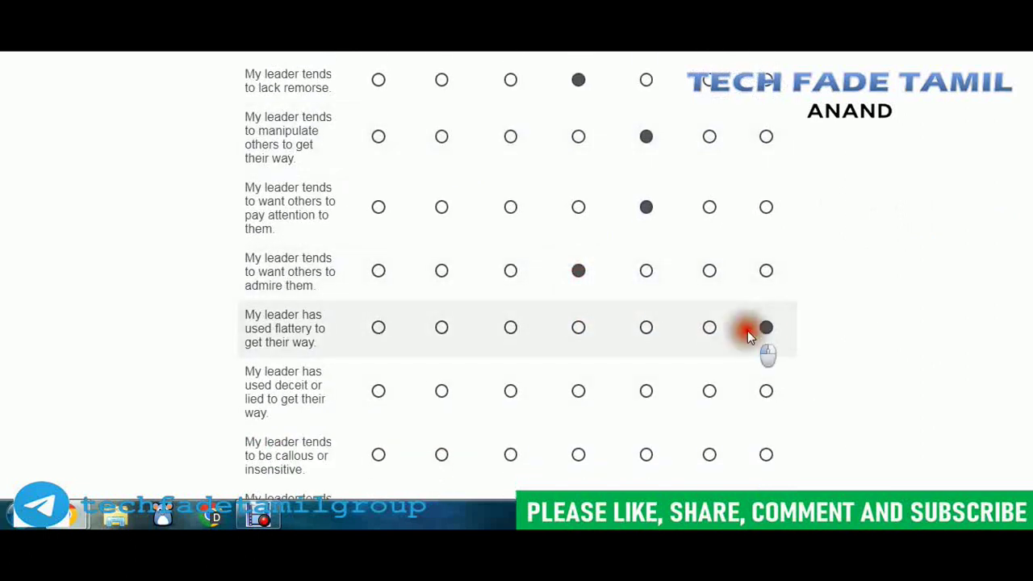
pyautogui.click(710, 454)
pyautogui.click(710, 391)
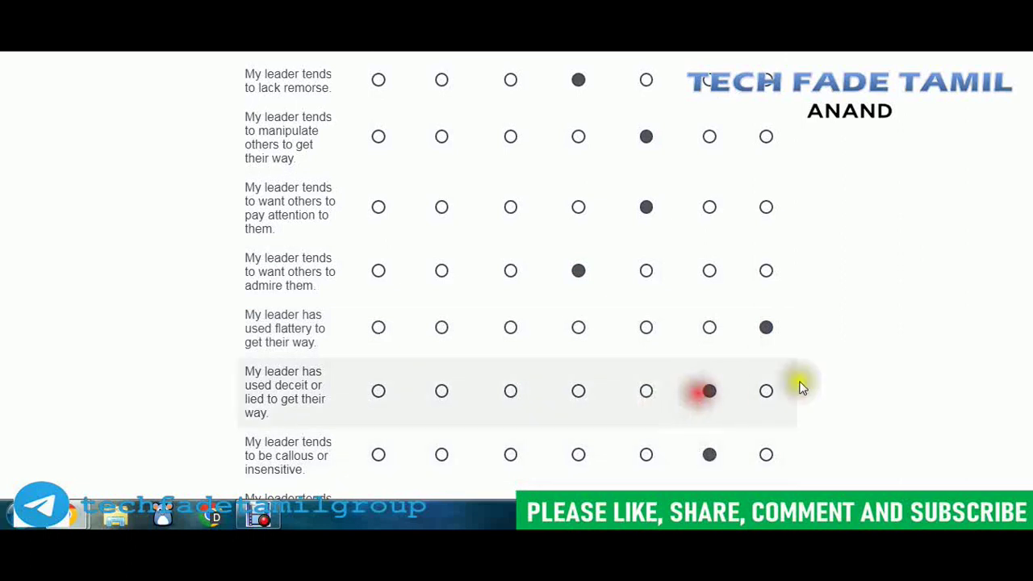
pyautogui.scroll(-3, 801, 388)
pyautogui.click(646, 290)
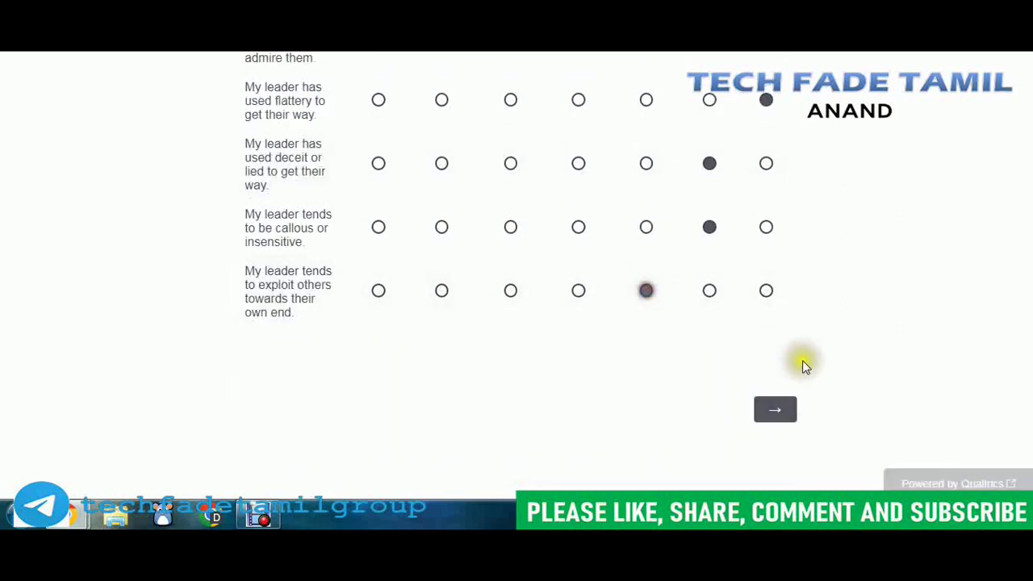
# - Review the answers given to all leader statements and continue to the next survey page
pyautogui.scroll(5, 796, 339)
pyautogui.scroll(-1, 813, 267)
pyautogui.scroll(-2, 815, 266)
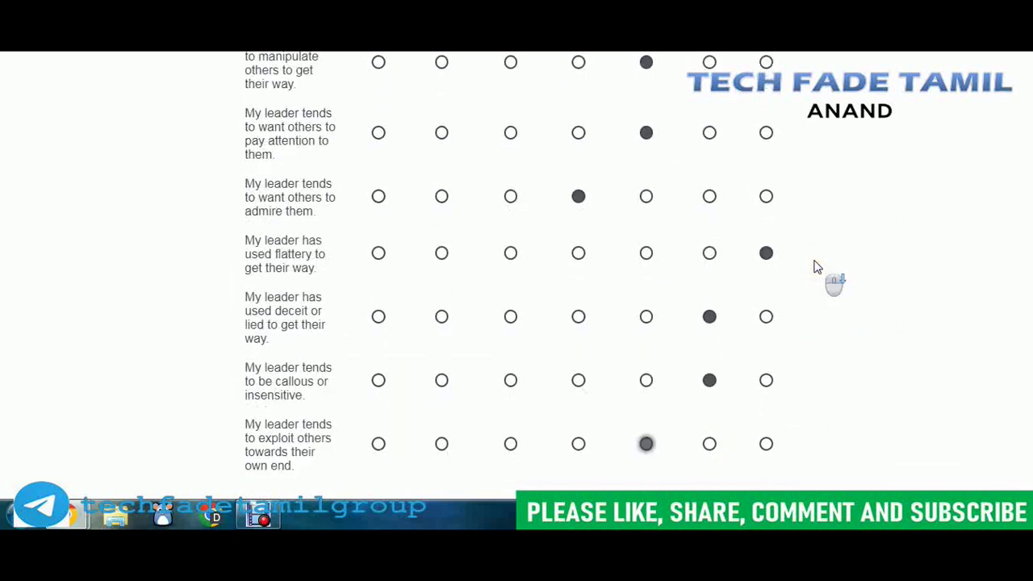
pyautogui.click(880, 234)
pyautogui.scroll(-2, 927, 245)
pyautogui.click(955, 299)
pyautogui.scroll(4, 809, 234)
pyautogui.scroll(2, 654, 234)
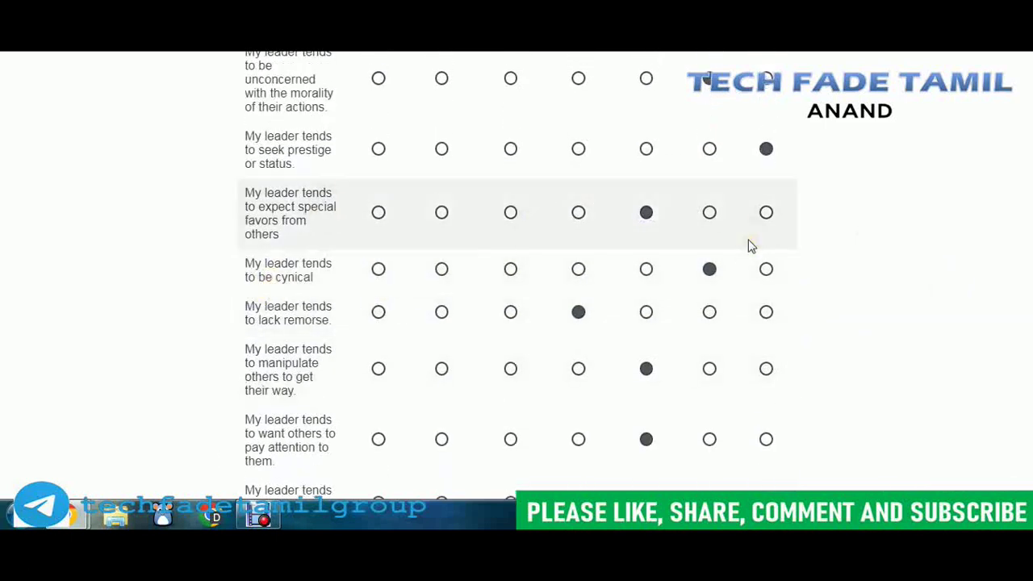
pyautogui.scroll(-6, 902, 387)
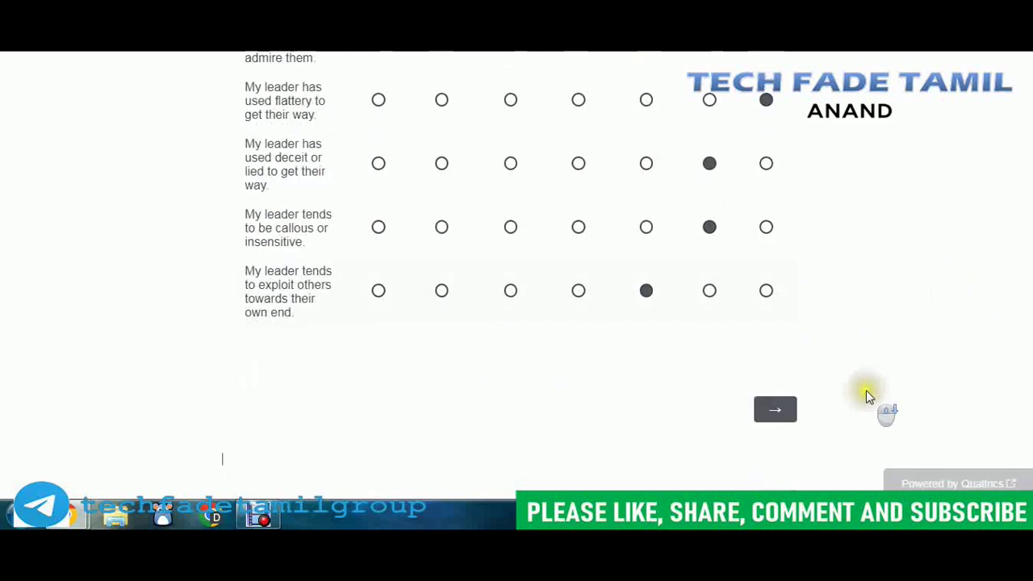
pyautogui.click(774, 402)
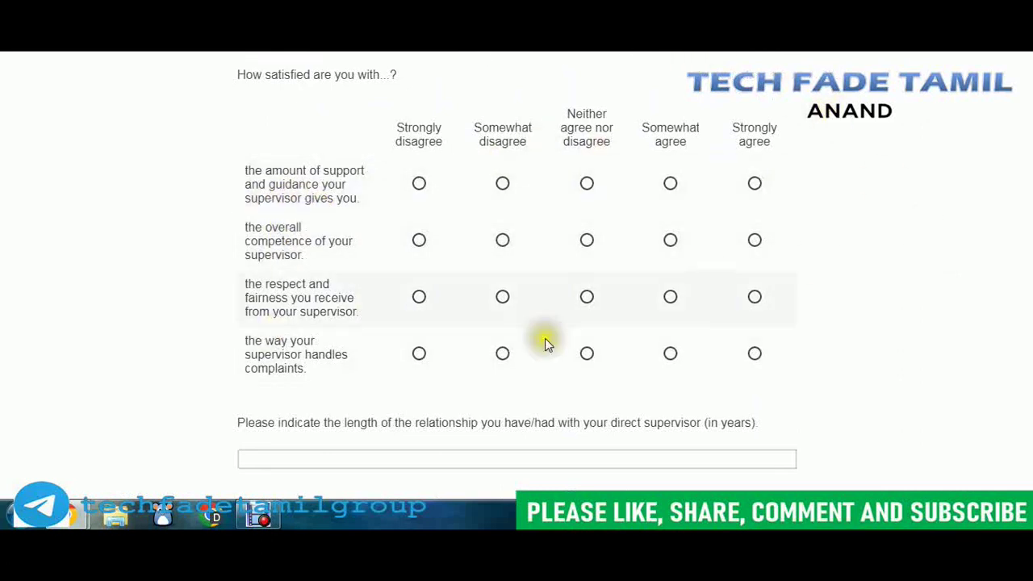
# - Rate the four supervisor satisfaction items Strongly agree, Somewhat agree, Somewhat agree, Strongly agree
pyautogui.scroll(-4, 675, 300)
pyautogui.scroll(4, 682, 311)
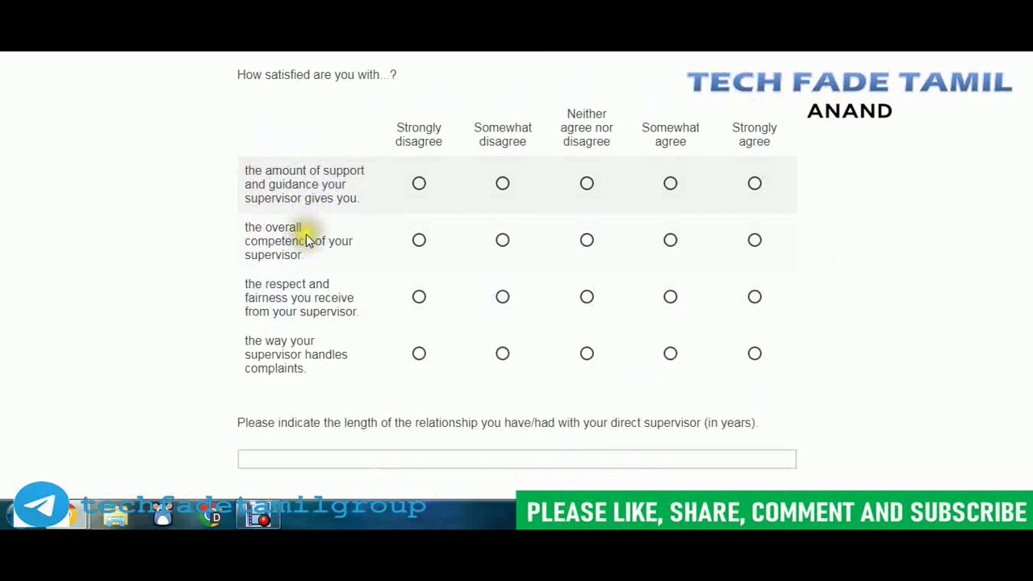
pyautogui.click(753, 185)
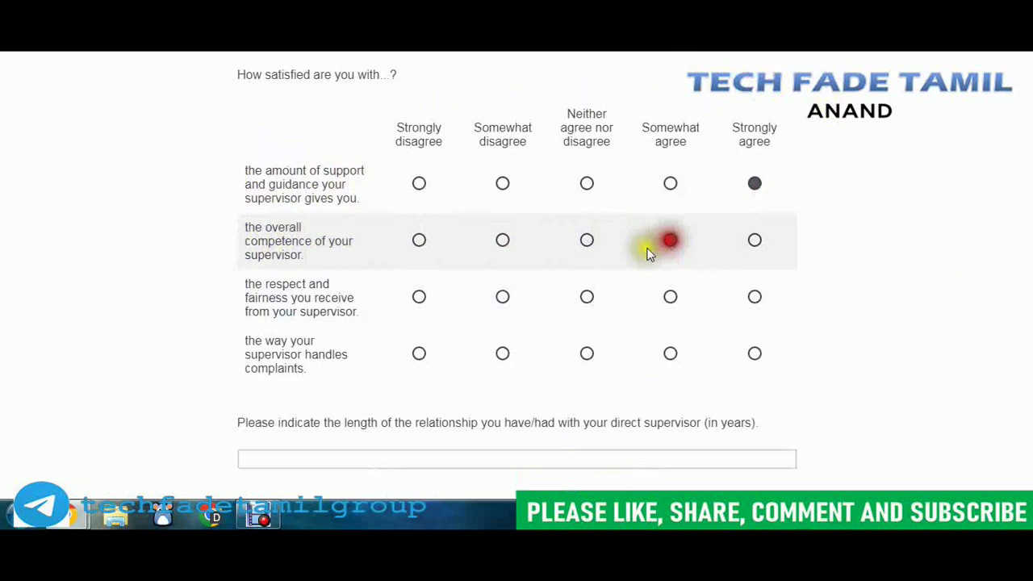
pyautogui.click(670, 240)
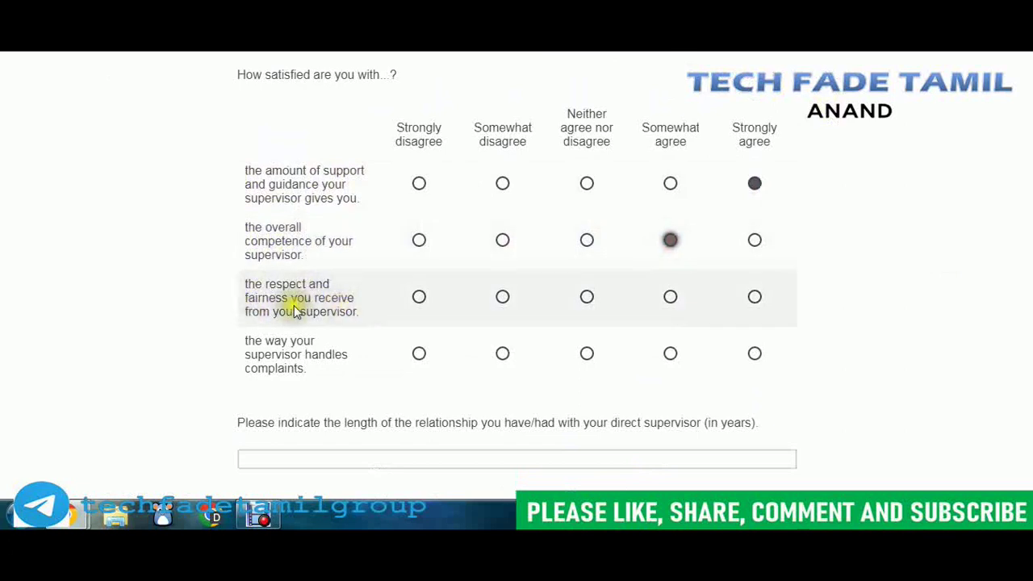
pyautogui.click(670, 296)
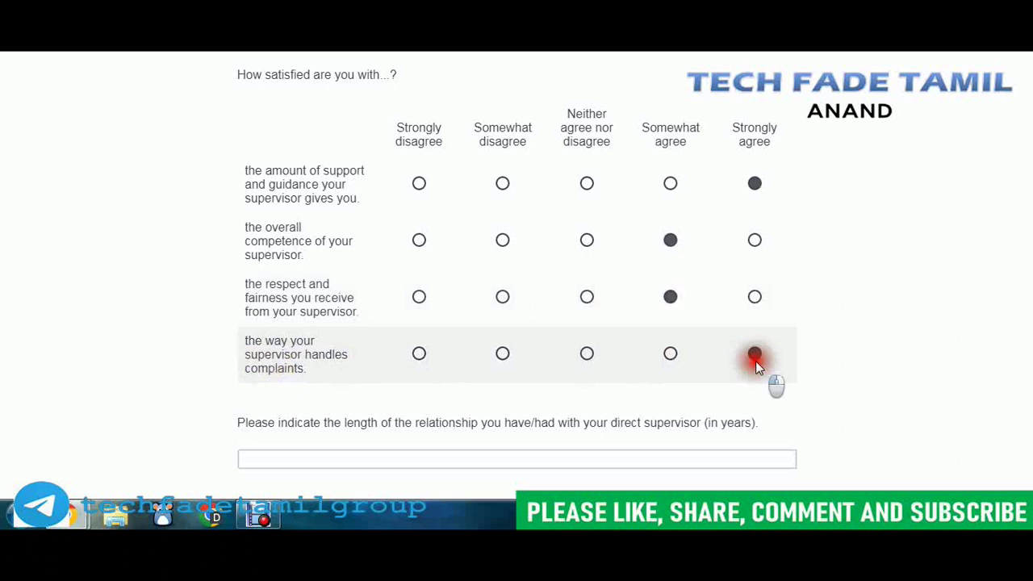
# - Enter 5 years as the length of the relationship with the direct supervisor
pyautogui.scroll(-2, 951, 364)
pyautogui.scroll(-1, 589, 242)
pyautogui.click(273, 228)
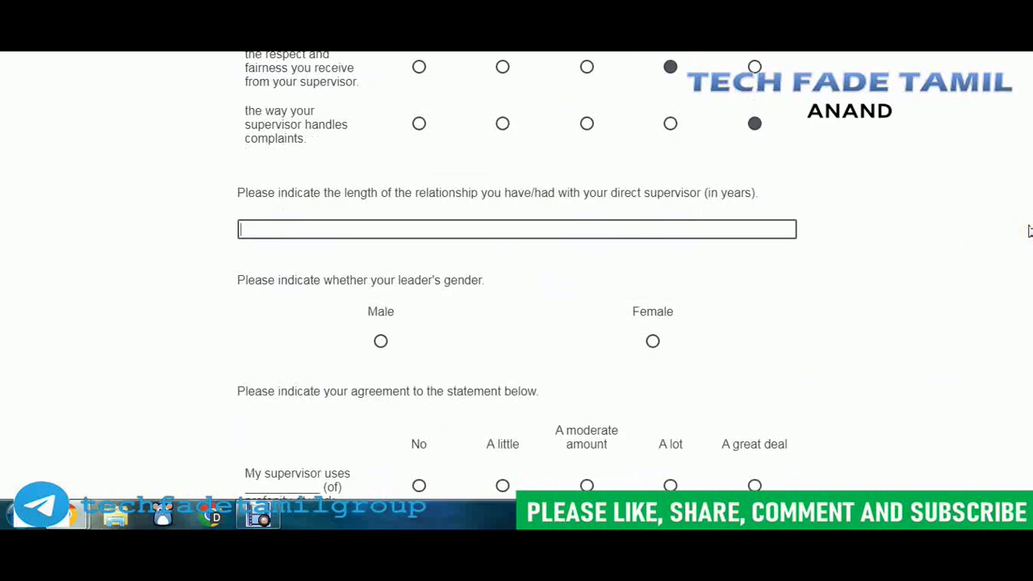
pyautogui.click(669, 228)
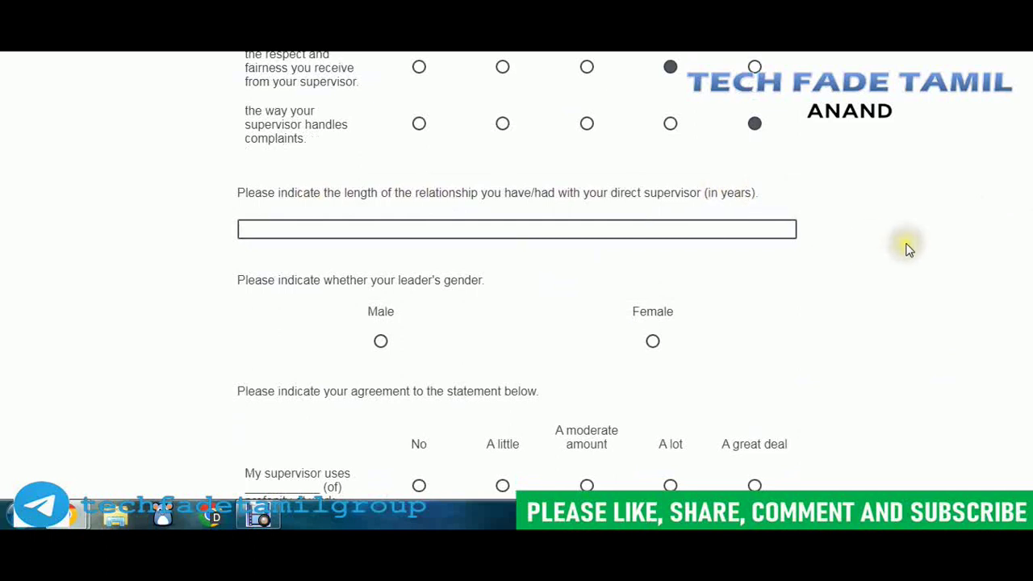
# - Set the leader's gender to Male and the supervisor's profanity to A great deal, and continue to the second section's first questions
pyautogui.scroll(-2, 943, 246)
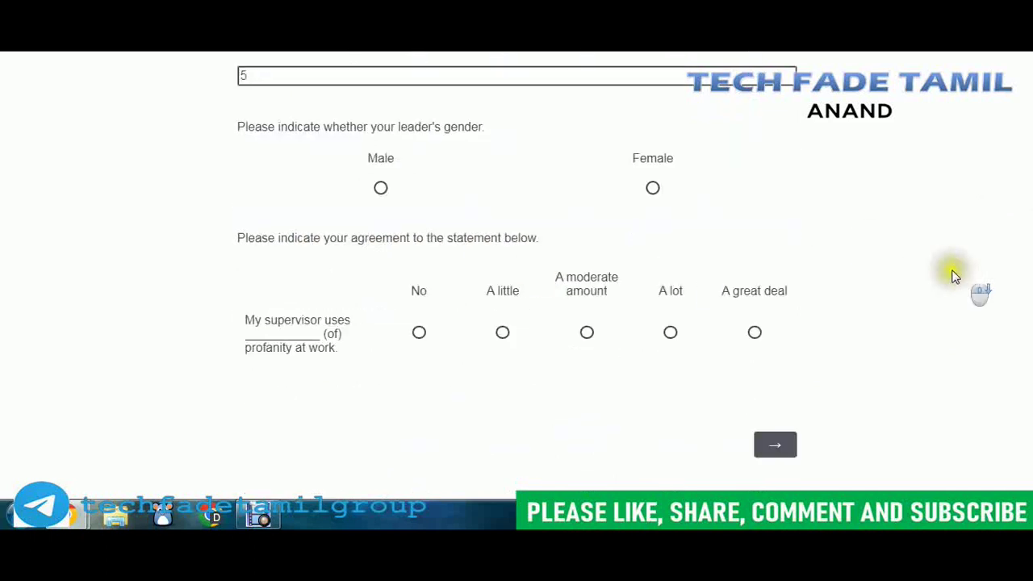
pyautogui.click(380, 187)
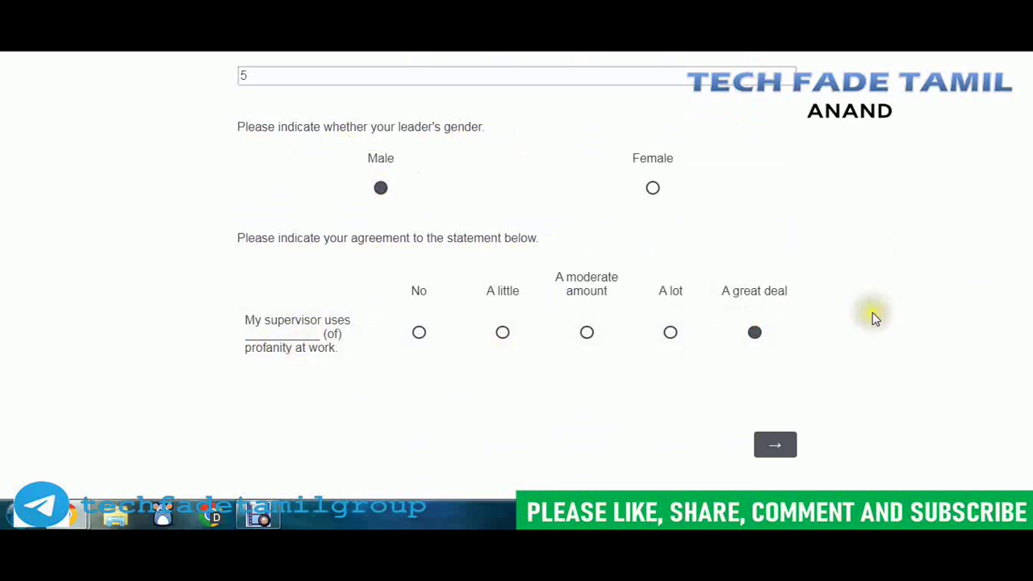
pyautogui.click(795, 446)
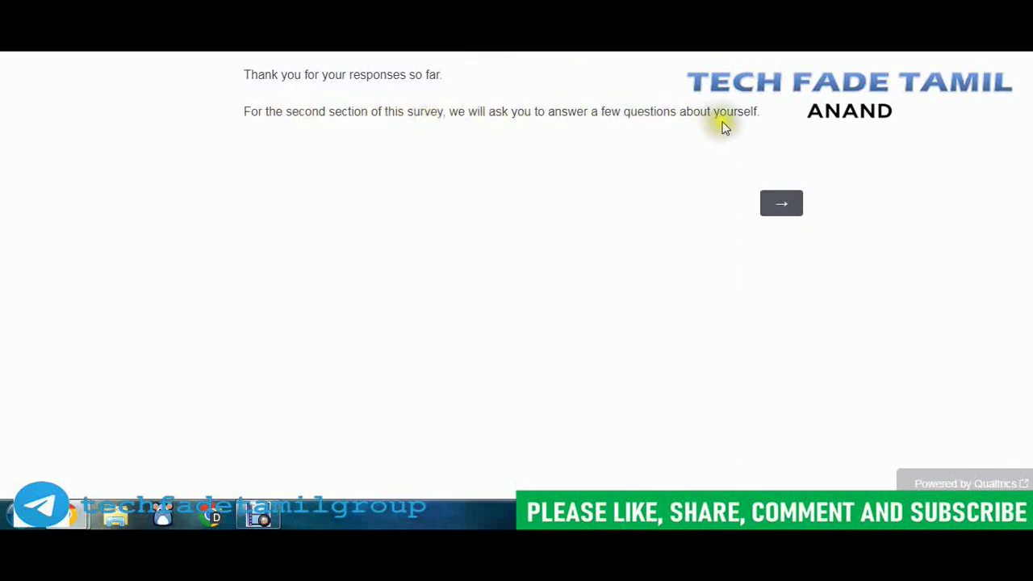
pyautogui.click(785, 202)
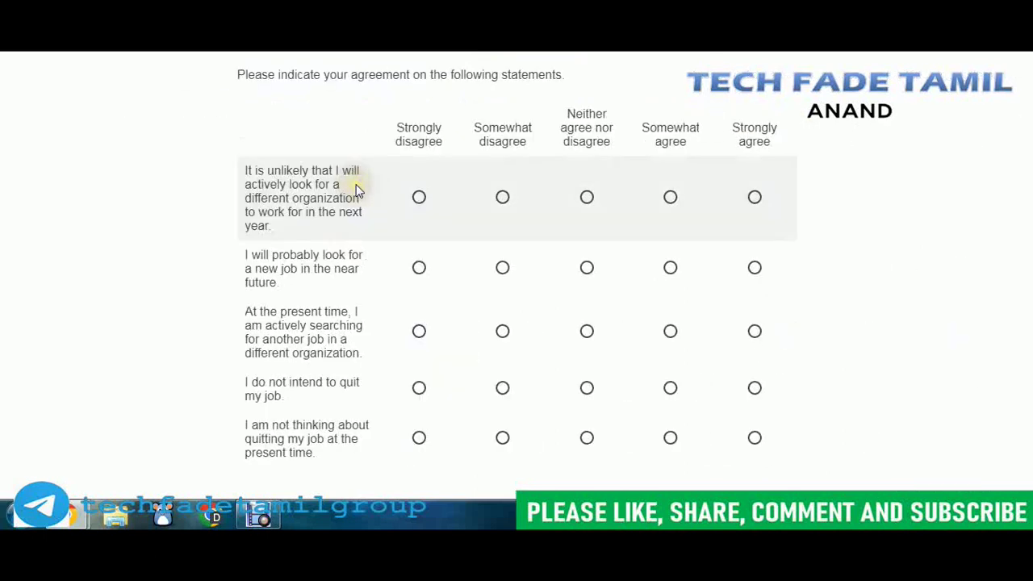
# - Rate the five job-change statements Strongly agree, Neither agree nor disagree, Somewhat agree, Somewhat agree, Neither agree nor disagree
pyautogui.scroll(-2, 940, 214)
pyautogui.scroll(2, 942, 216)
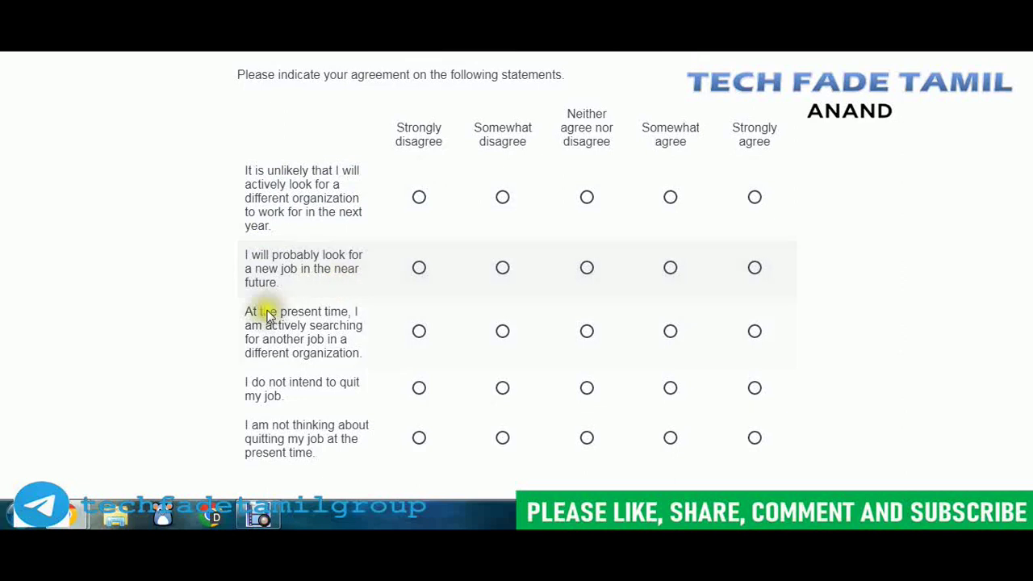
pyautogui.scroll(-1, 343, 310)
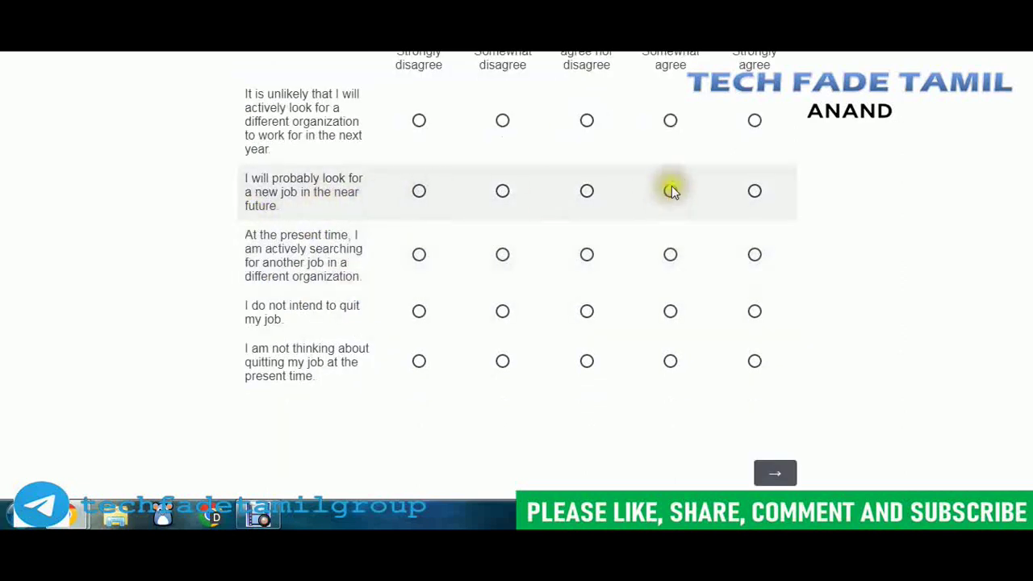
pyautogui.click(585, 197)
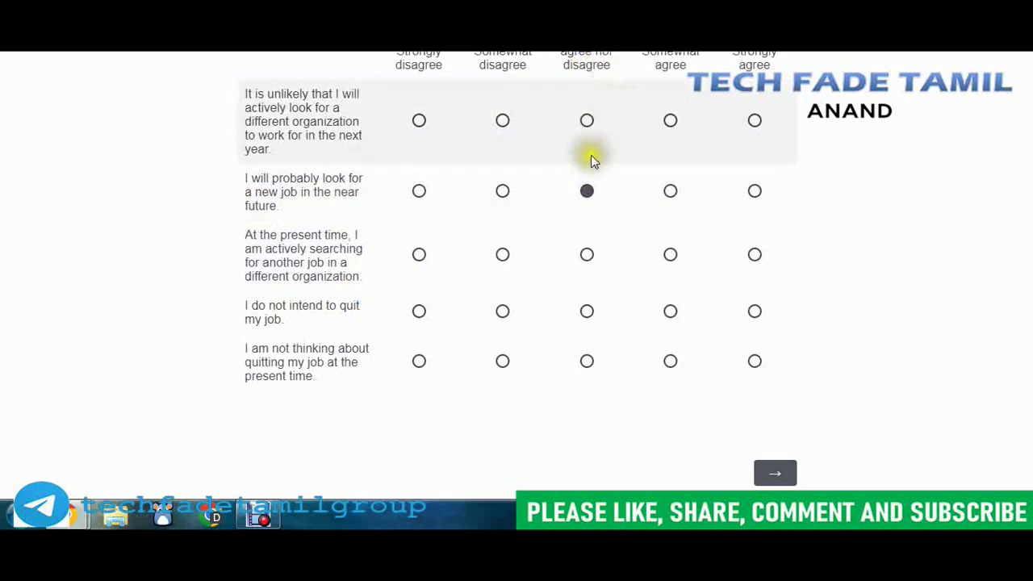
pyautogui.click(753, 120)
pyautogui.click(671, 255)
pyautogui.click(670, 311)
pyautogui.click(587, 360)
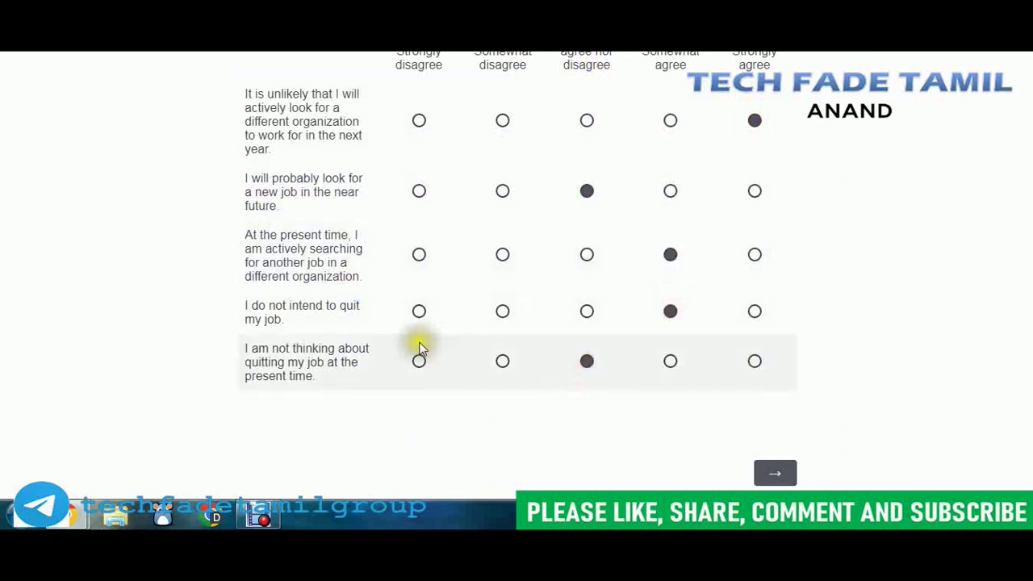
# - Change the not-intending-to-quit answer to Neither agree nor disagree and the not-thinking-about-quitting answer to Somewhat agree, and continue to the next page
pyautogui.click(502, 312)
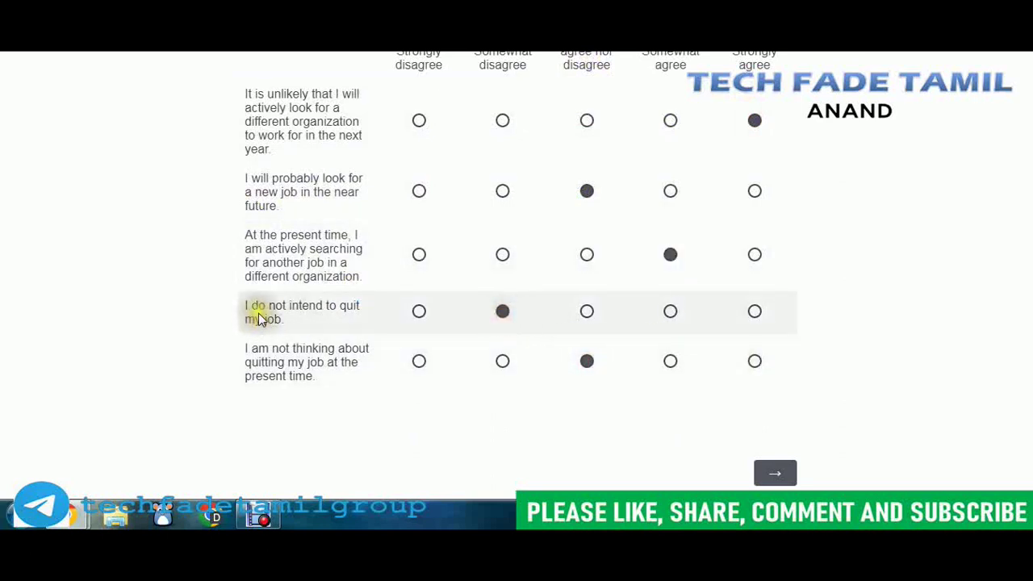
pyautogui.click(586, 312)
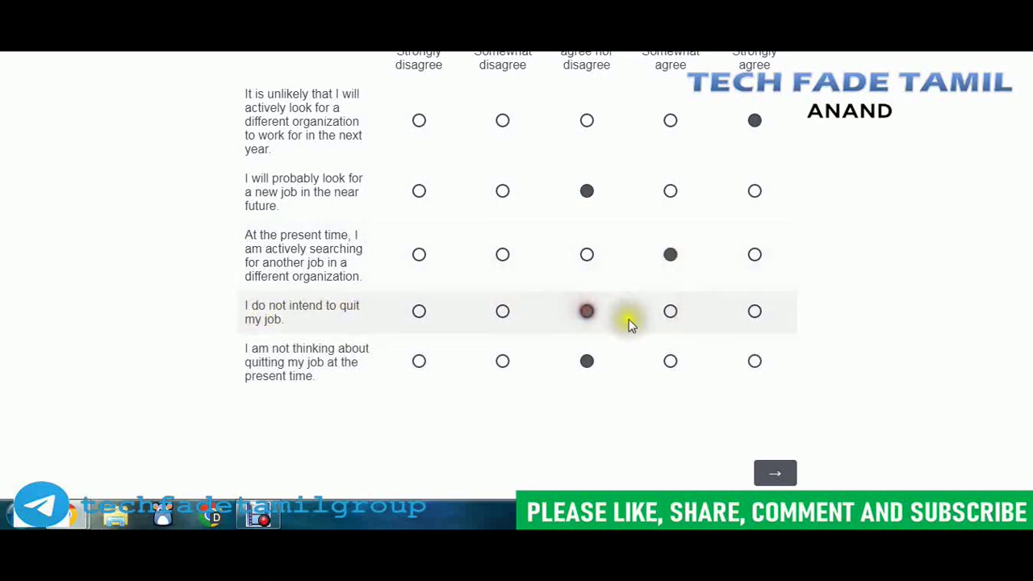
pyautogui.click(919, 402)
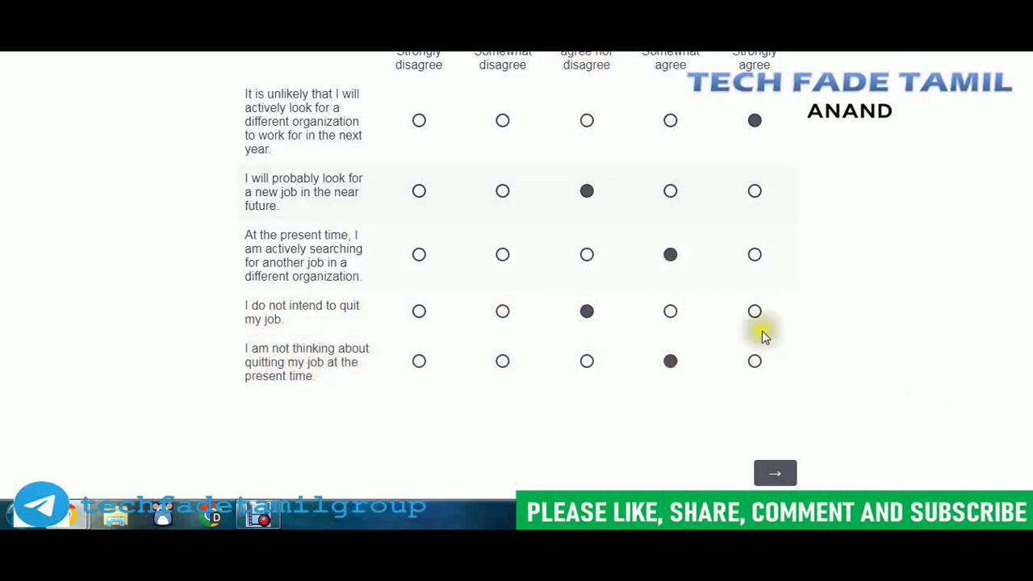
pyautogui.click(796, 468)
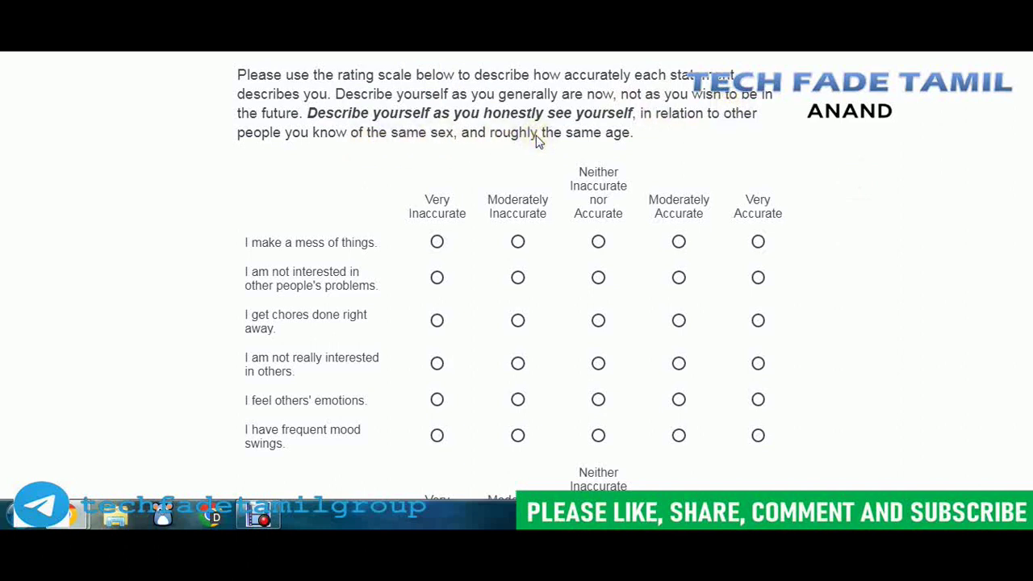
# - Rate the first six self-description statements Moderately Inaccurate, Very Inaccurate, Neither Inaccurate nor Accurate, Very Inaccurate, Very Accurate, Moderately Accurate
pyautogui.scroll(-1, 808, 218)
pyautogui.scroll(1, 565, 205)
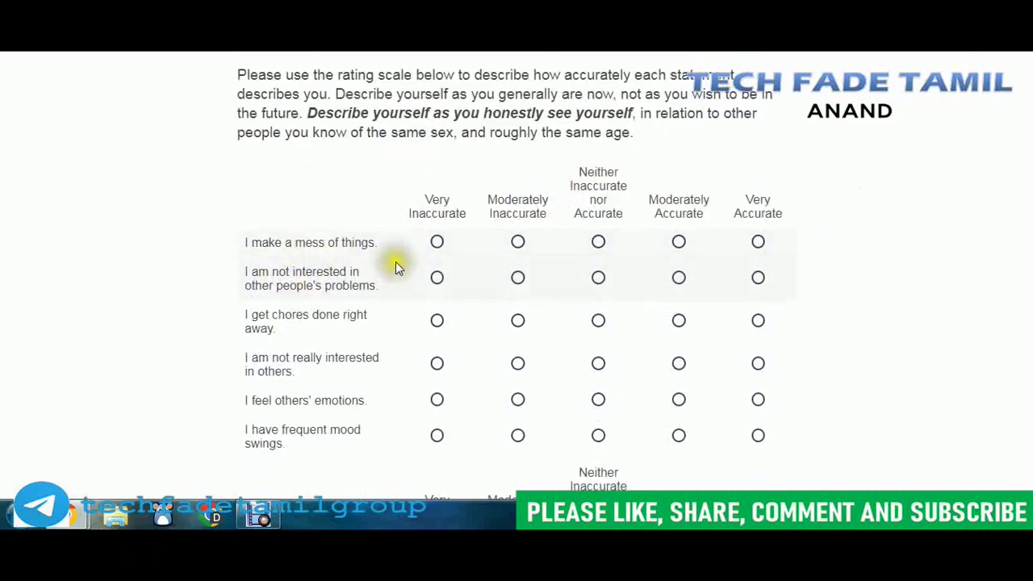
pyautogui.scroll(-1, 750, 222)
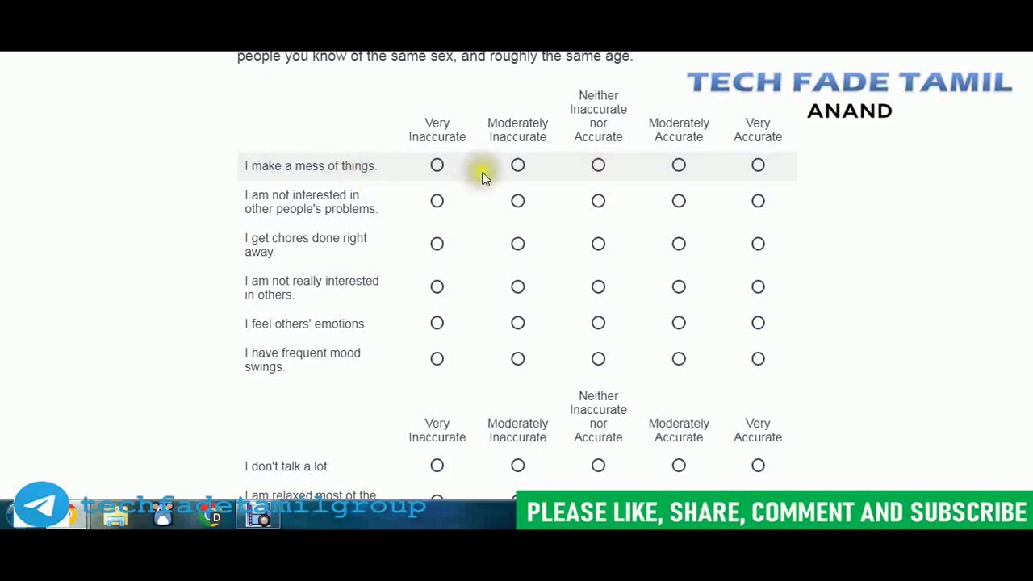
pyautogui.click(517, 165)
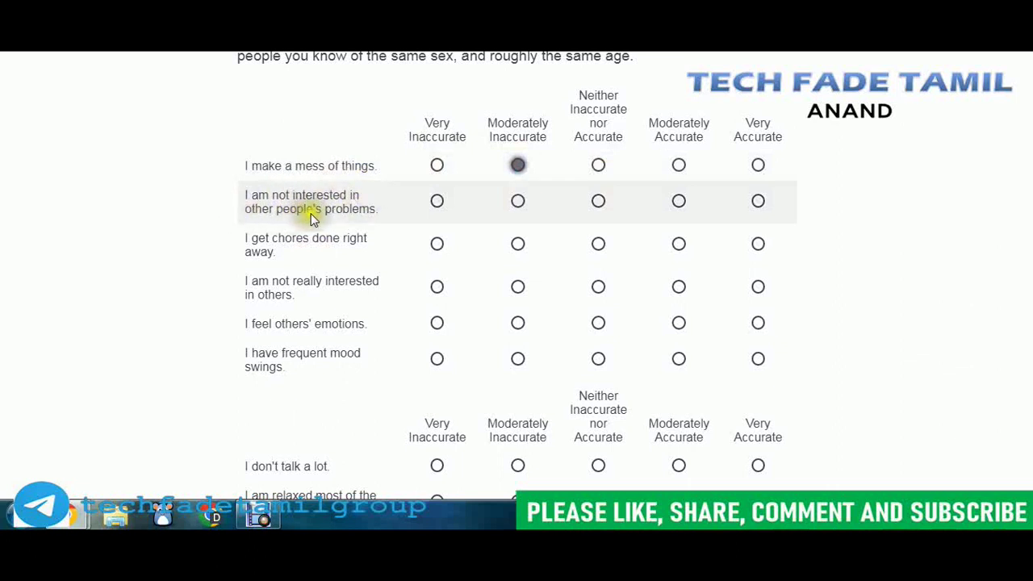
pyautogui.click(438, 201)
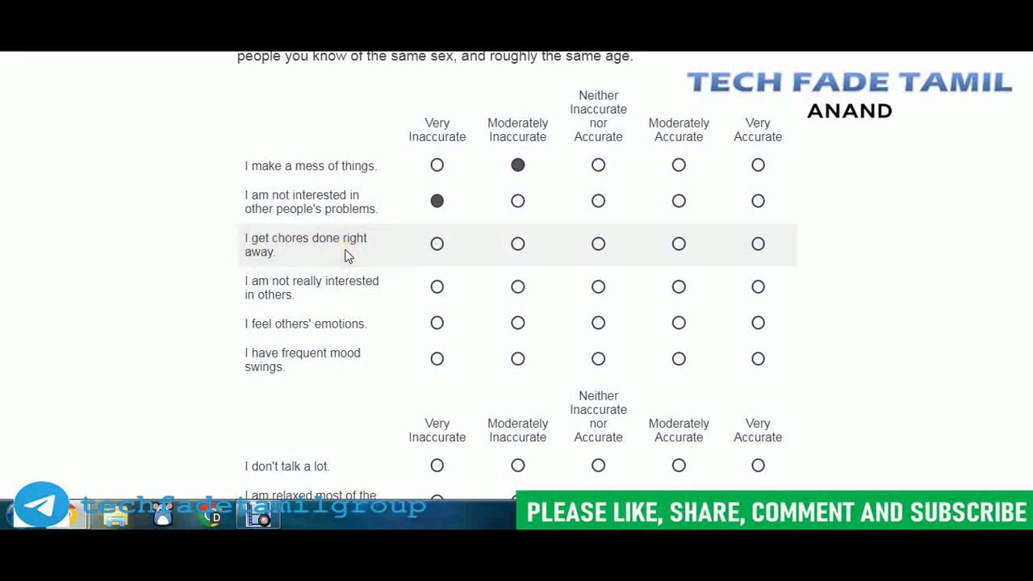
pyautogui.click(599, 243)
pyautogui.scroll(-1, 796, 264)
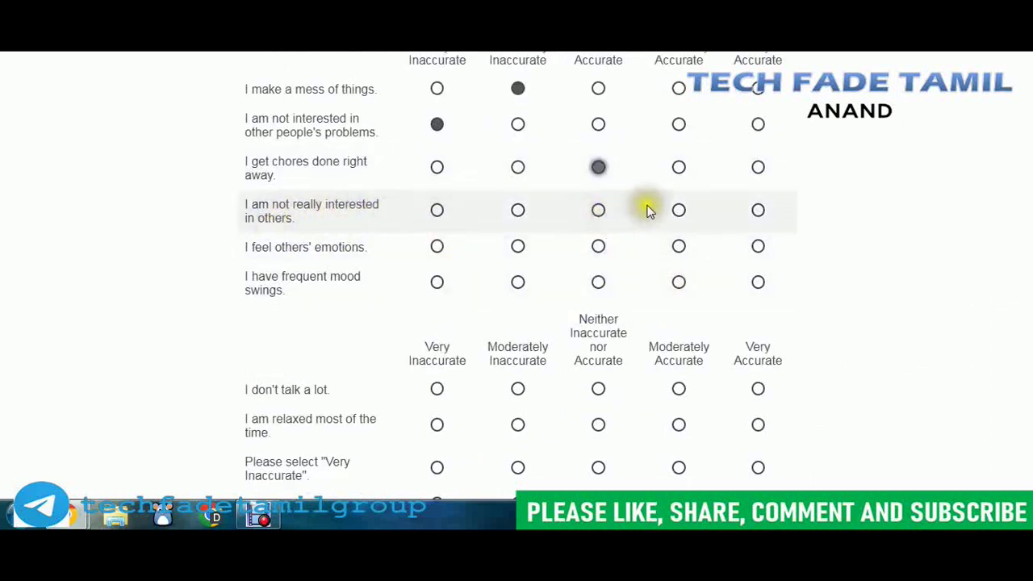
pyautogui.click(437, 211)
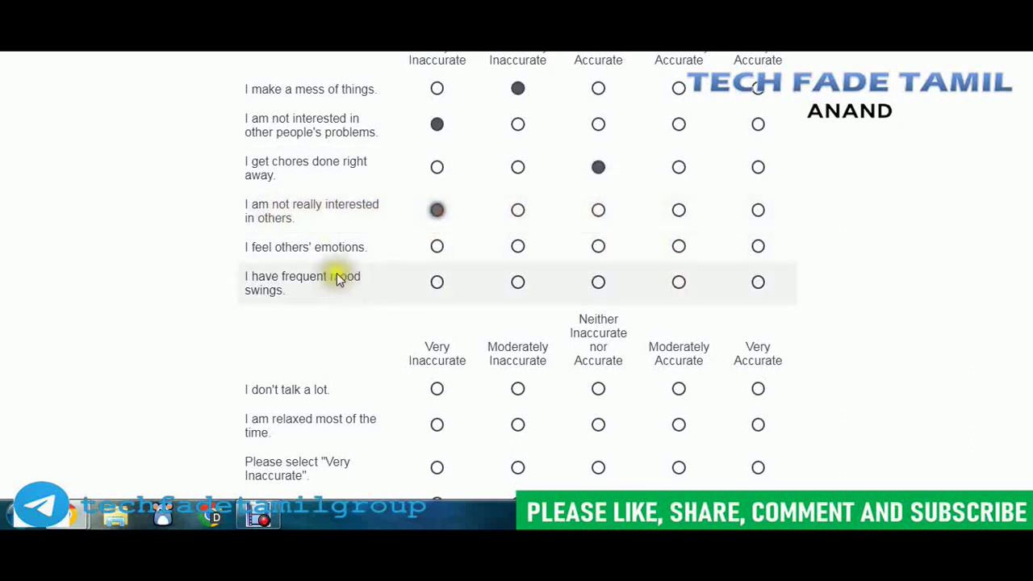
pyautogui.click(758, 247)
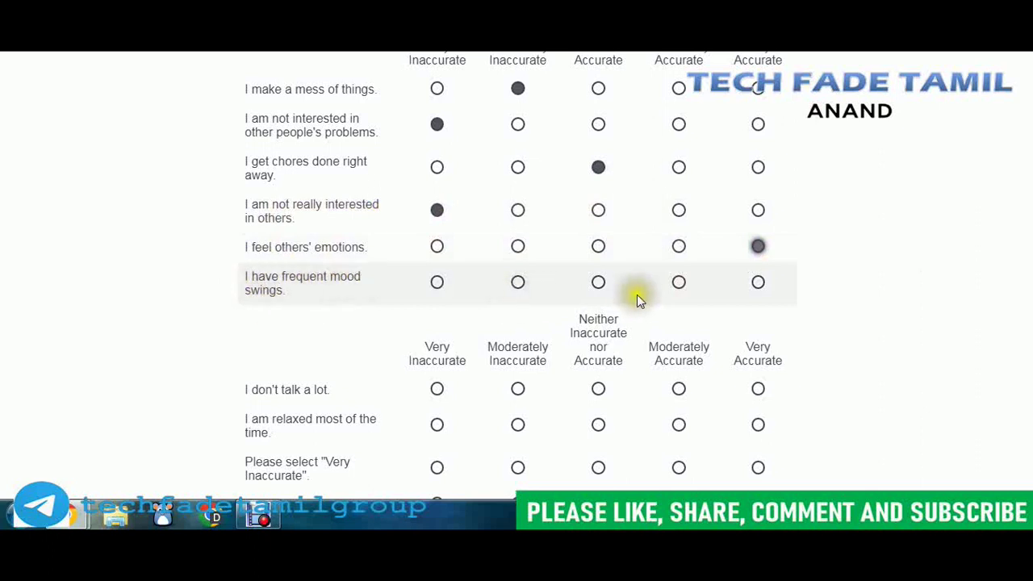
pyautogui.click(679, 282)
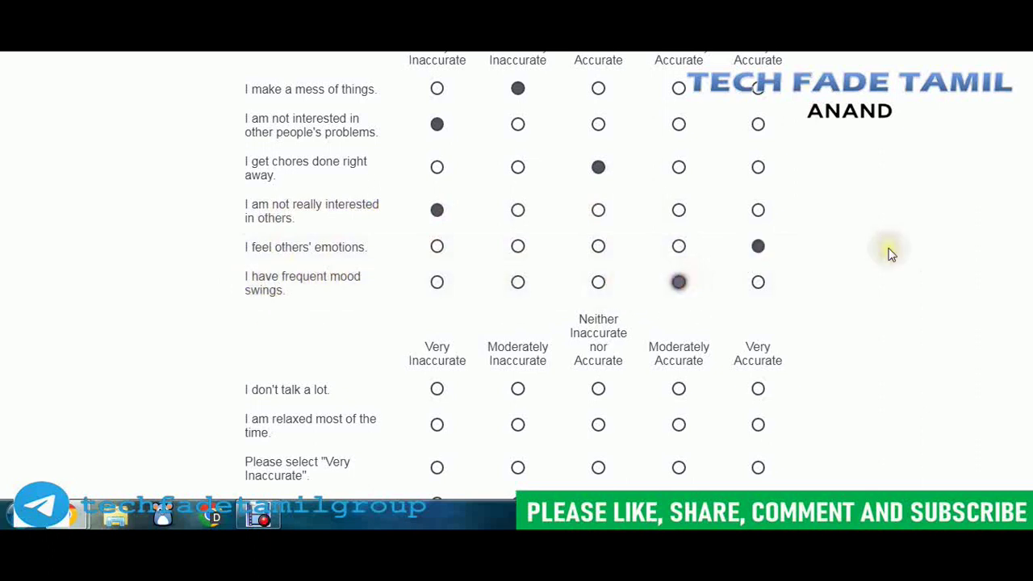
# - Rate the statement "I don't talk a lot." in the second self-description block as Very Accurate
pyautogui.scroll(-2, 888, 252)
pyautogui.scroll(-1, 891, 255)
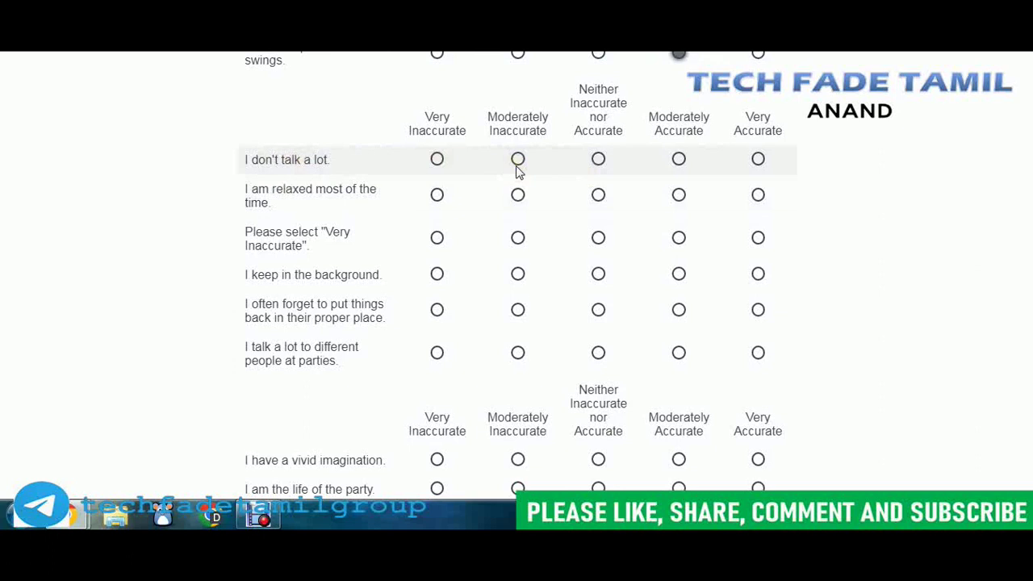
pyautogui.click(758, 159)
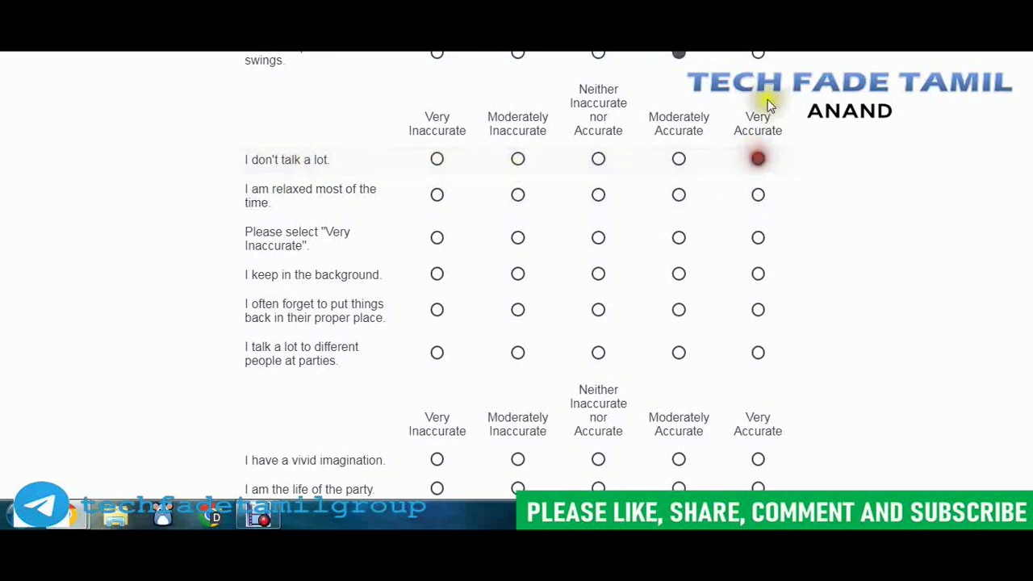